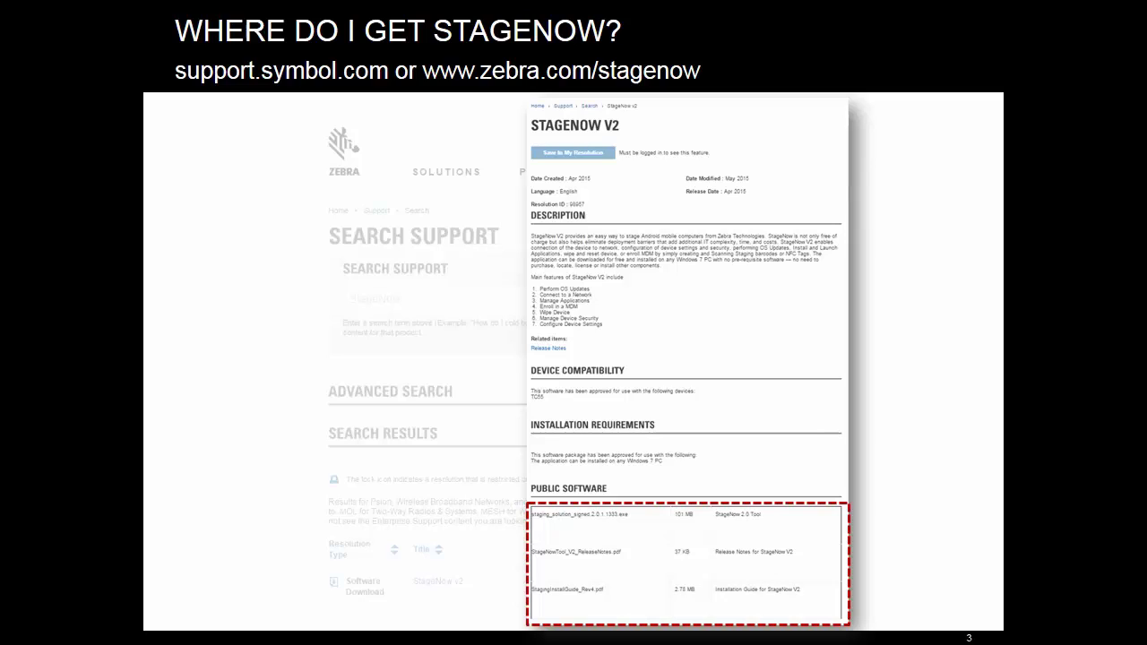
- Advance the slides to the StageNow home screen with its staged and published profiles
key(Right)
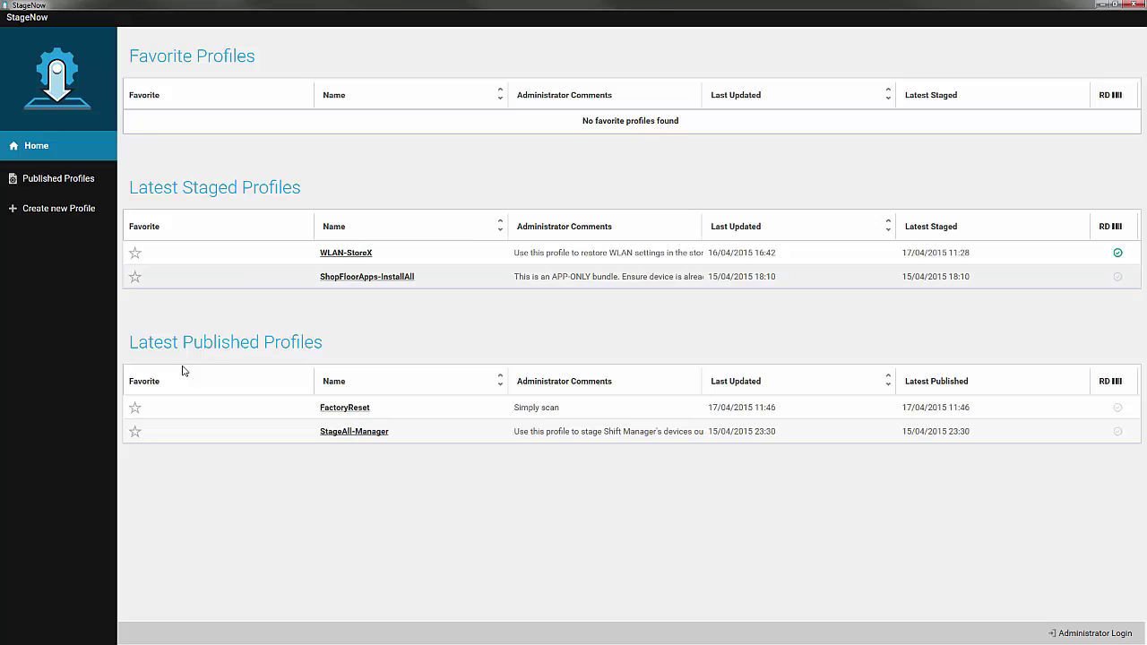
- Star StageAll-Manager in Latest Published Profiles so it joins Favorite Profiles
click(135, 434)
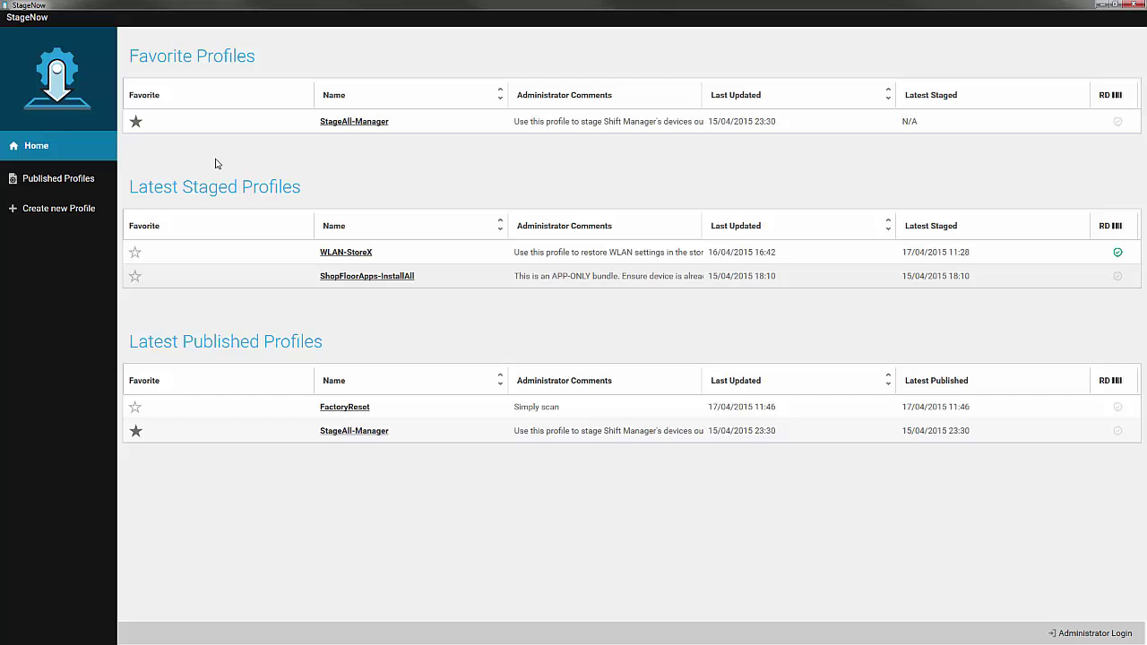
click(29, 19)
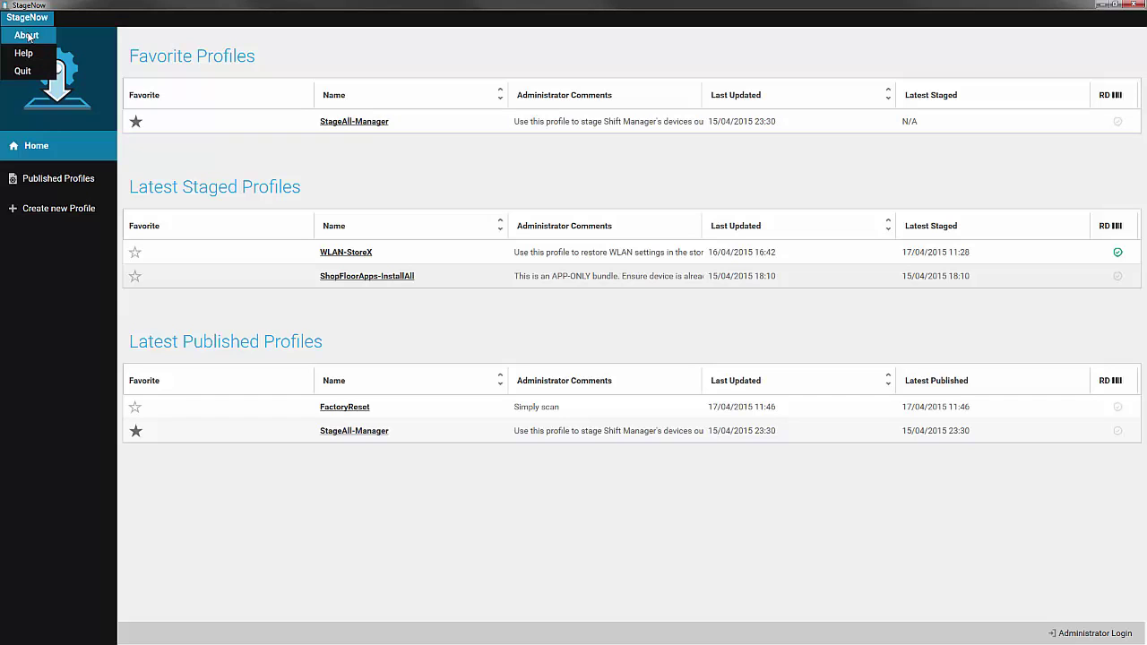
click(28, 36)
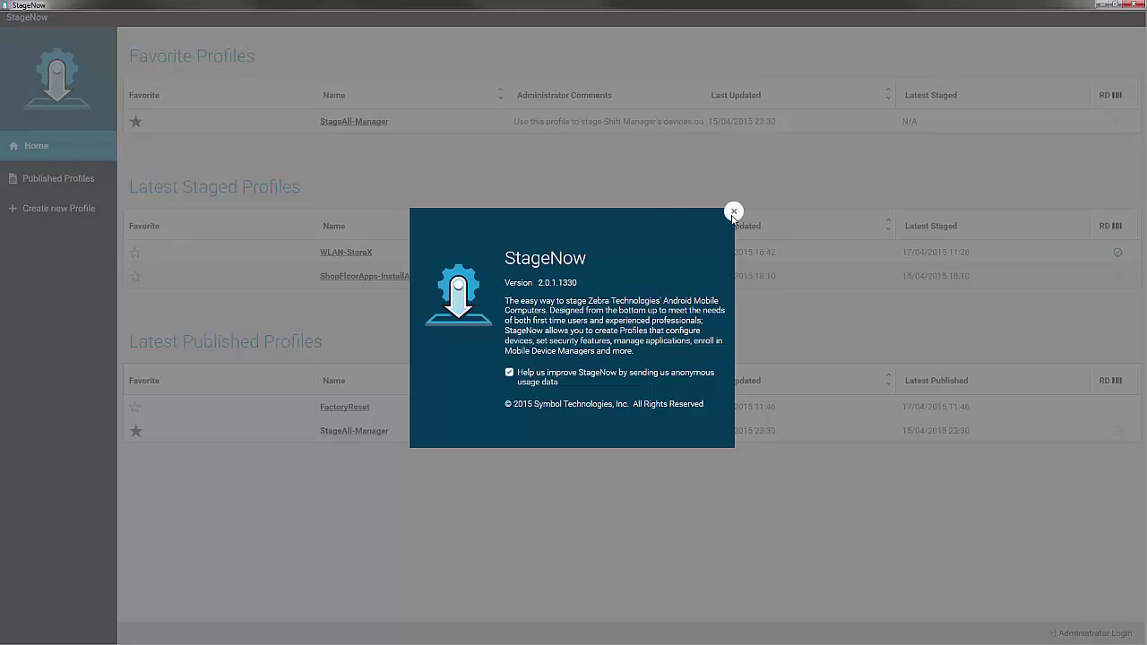
click(735, 212)
click(27, 18)
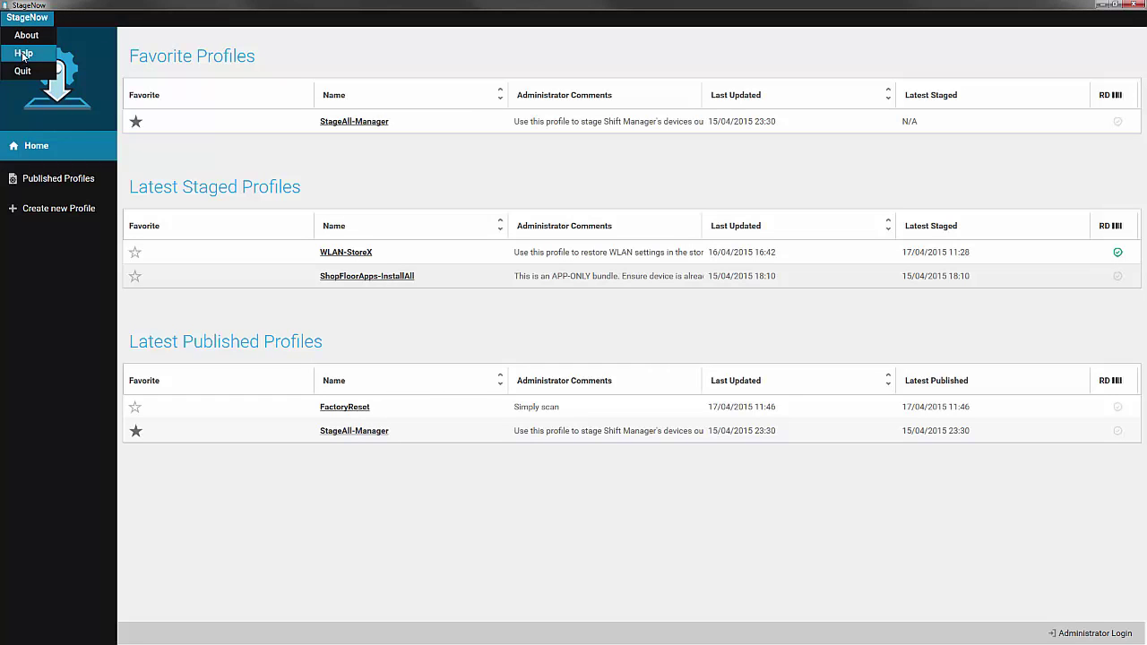
click(386, 173)
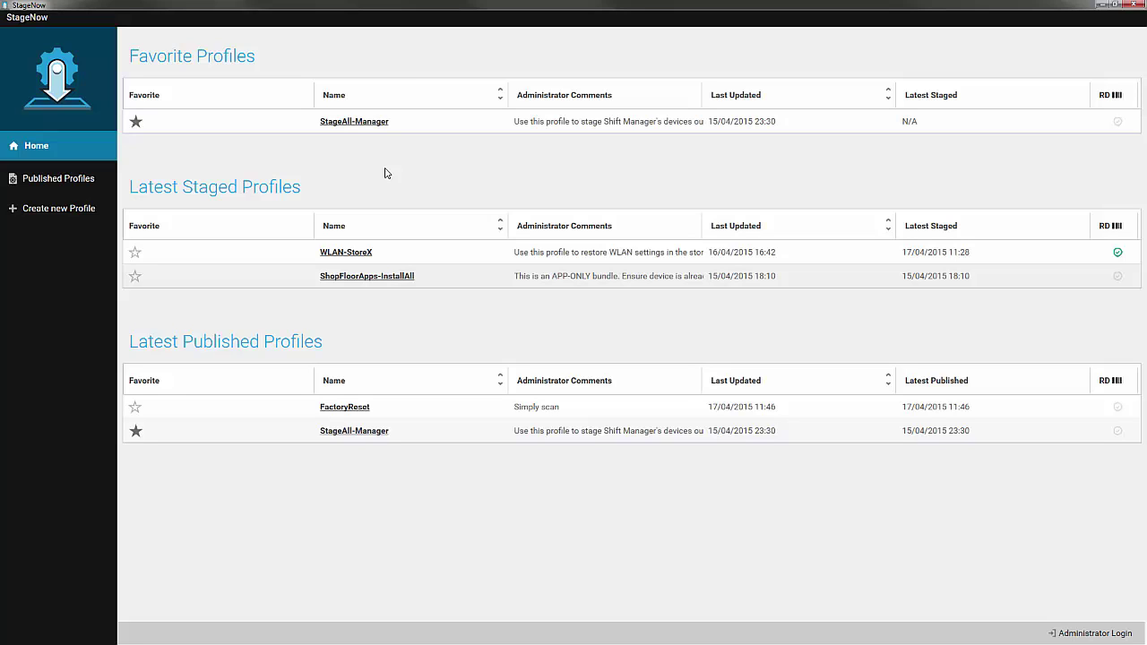
- Open WLAN-StoreX and add comments: raise brightness and zoom, turn camera flash off
click(347, 253)
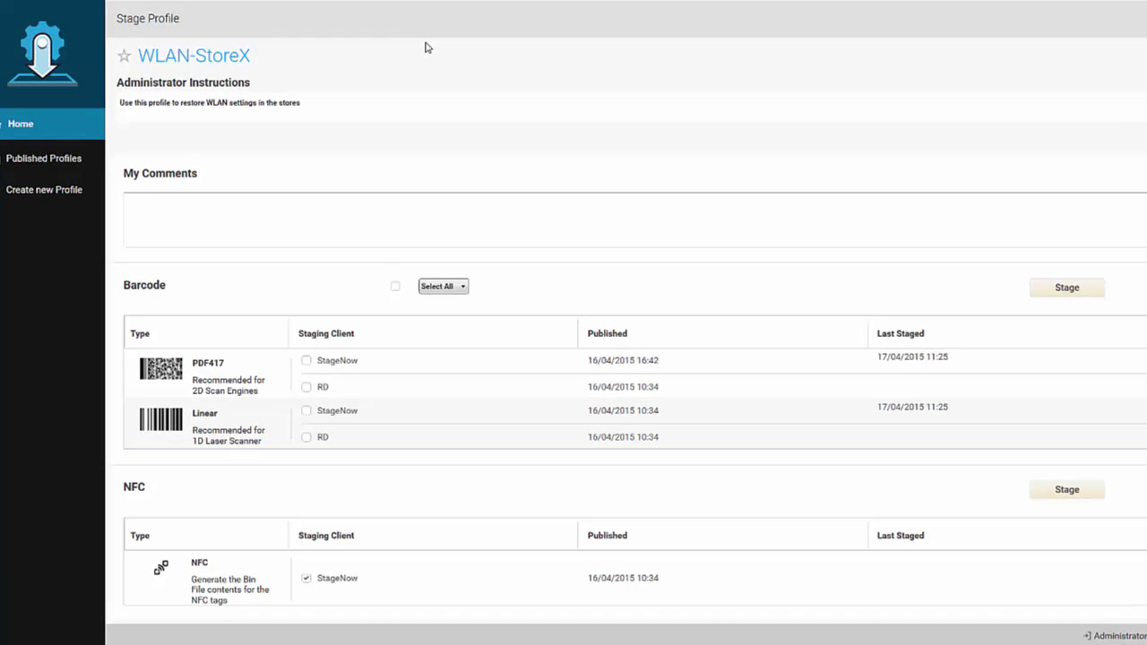
click(417, 249)
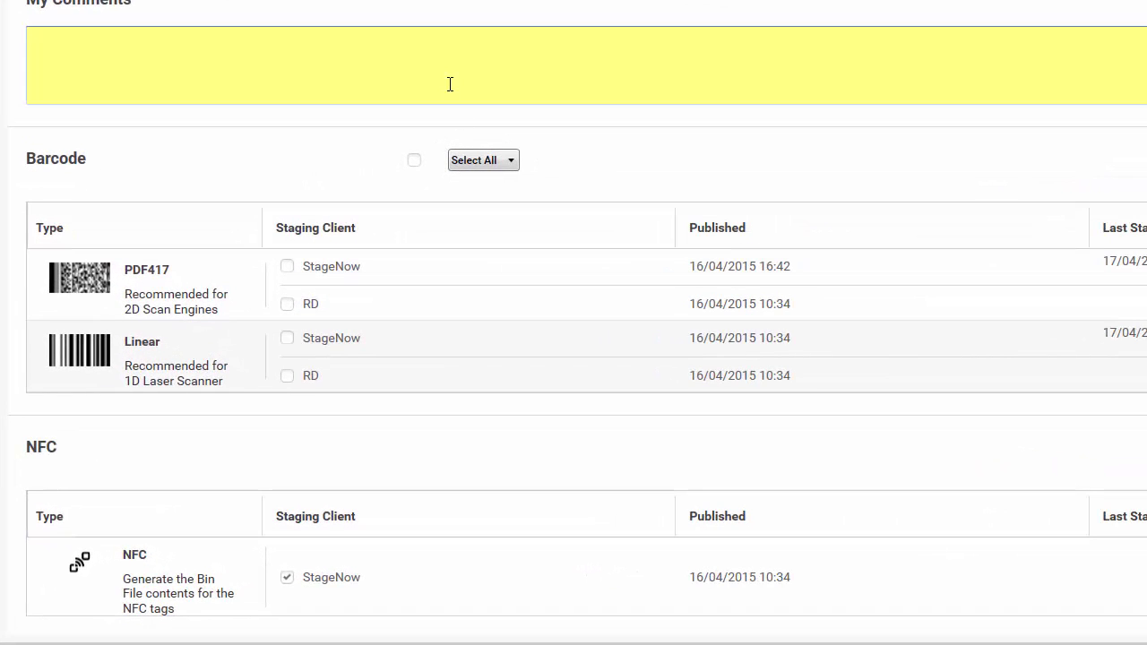
text(When scanning from screen, make sure to insrease screen brightness and zoom.)
key(Return)
text(When scanning with Camera from screen - turn the flash off!)
- Select StageNow client barcodes for both PDF417 and Linear
click(616, 180)
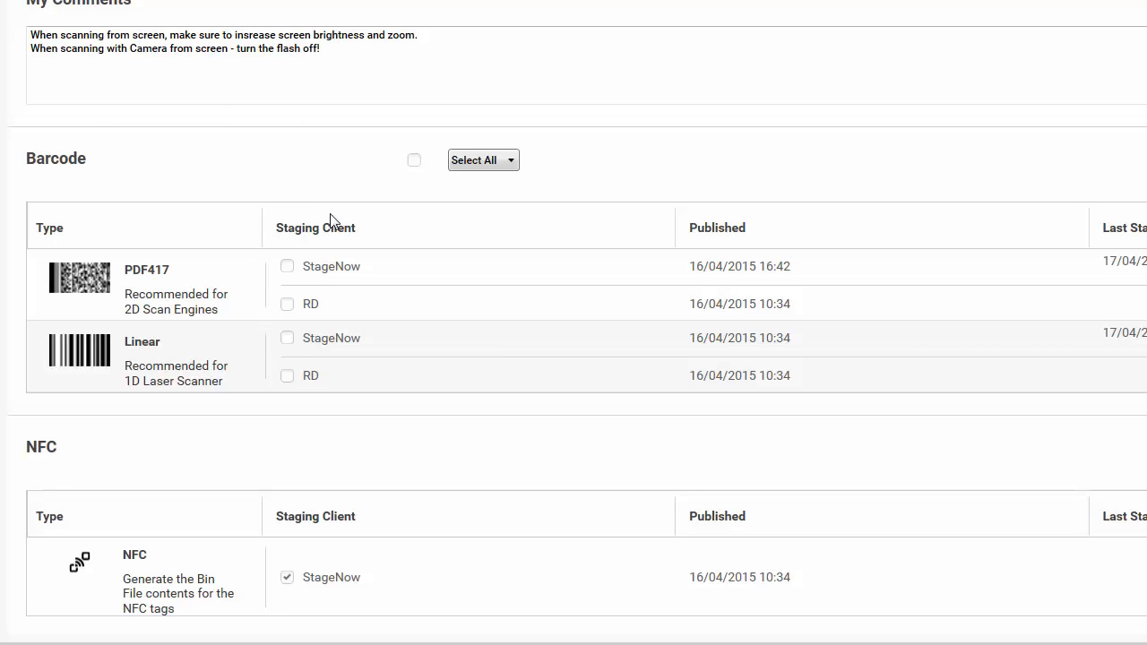
click(288, 266)
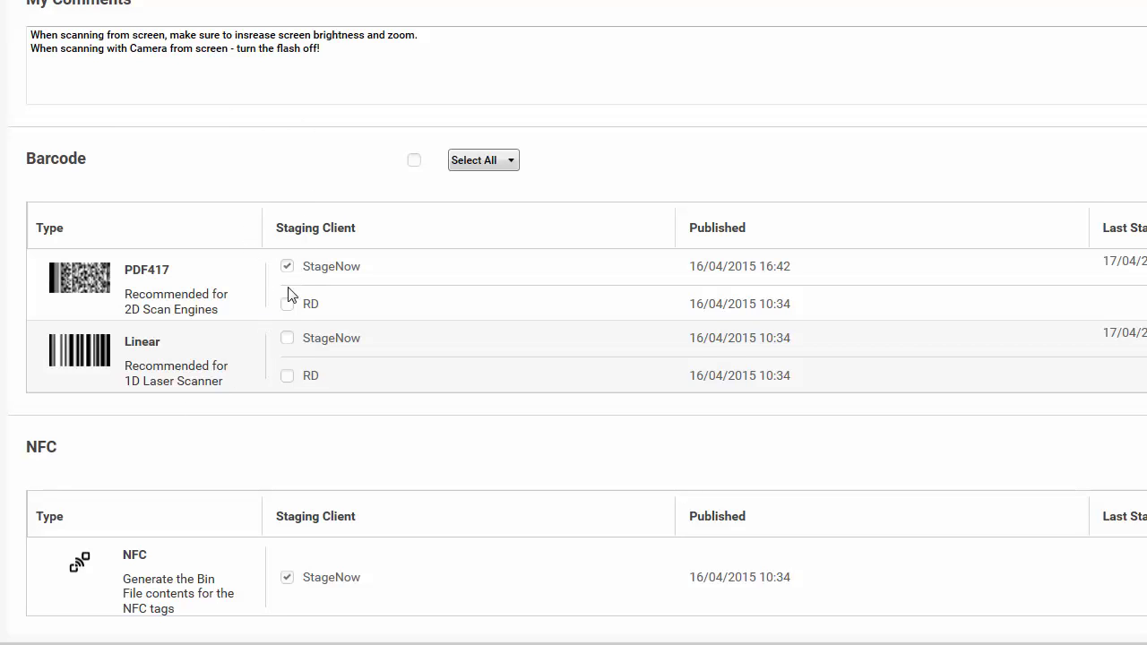
click(287, 339)
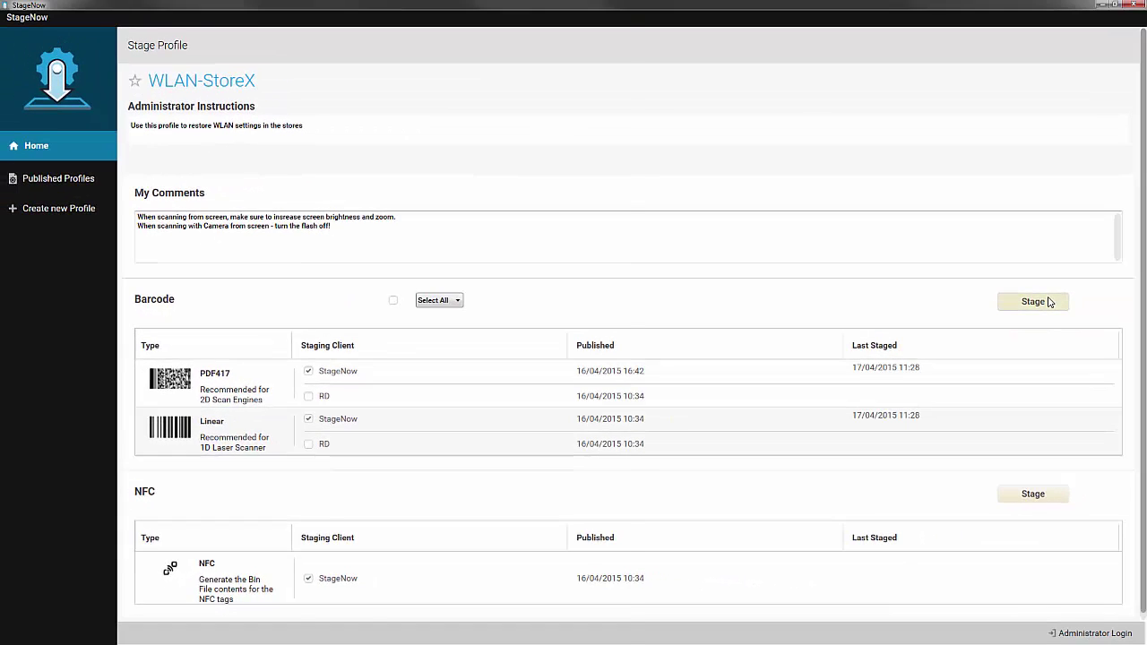
- Generate the WLAN-StoreX barcode PDF and change its page layout
click(1050, 303)
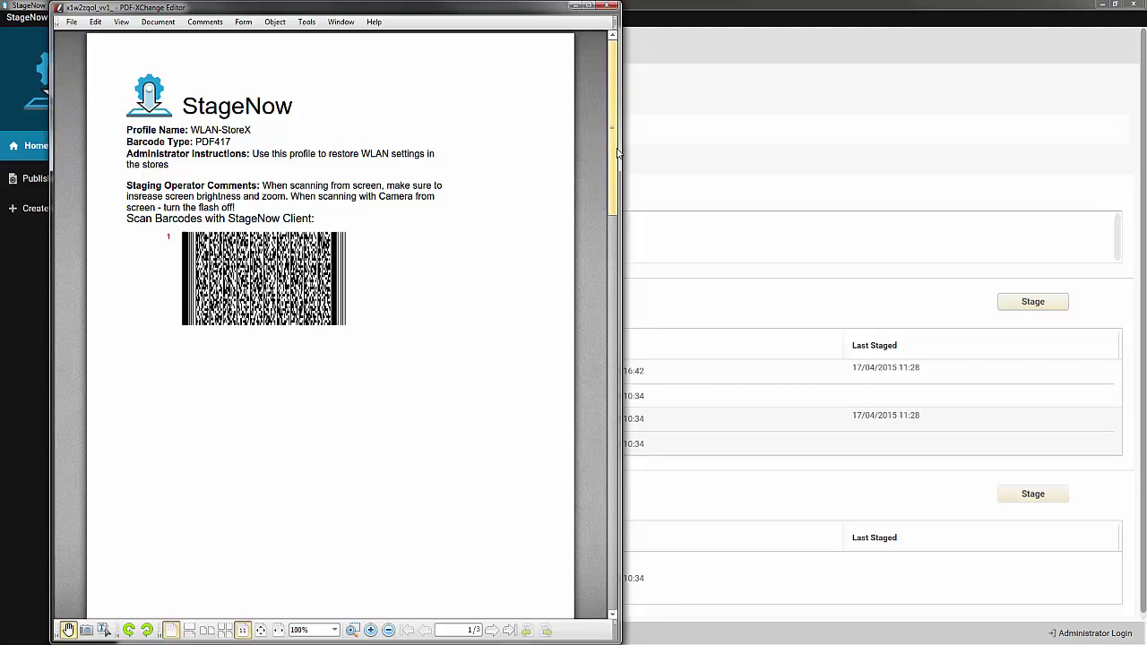
drag(614, 153, 617, 384)
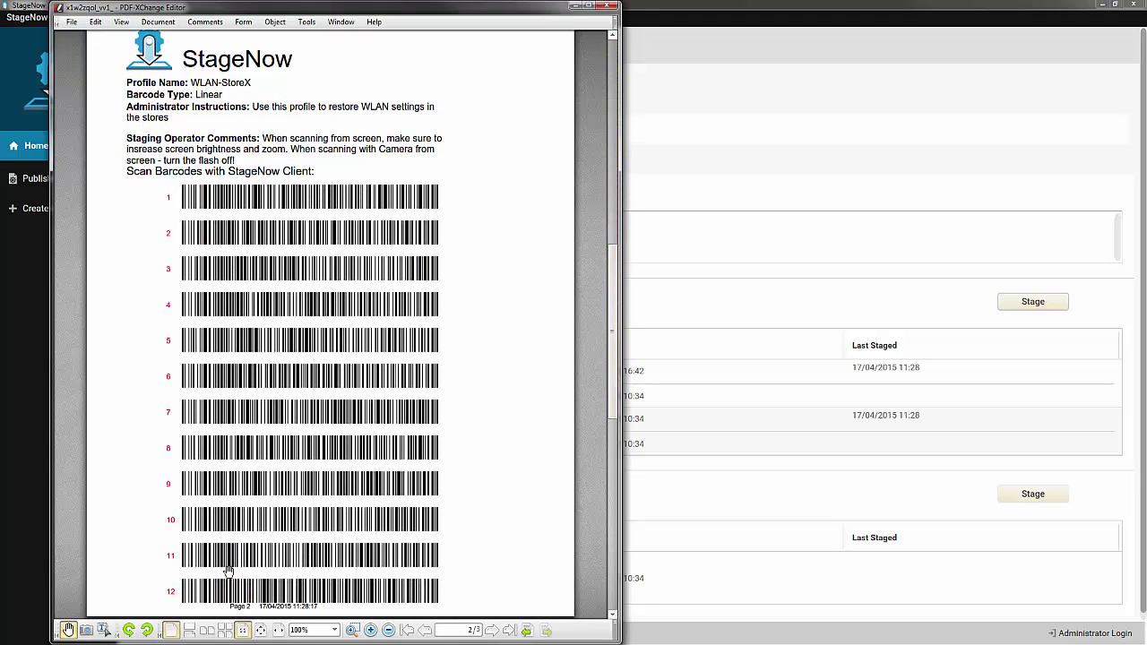
click(189, 630)
- Scroll through the three barcode pages, then close the PDF viewer
scroll(460, 389, down, 1)
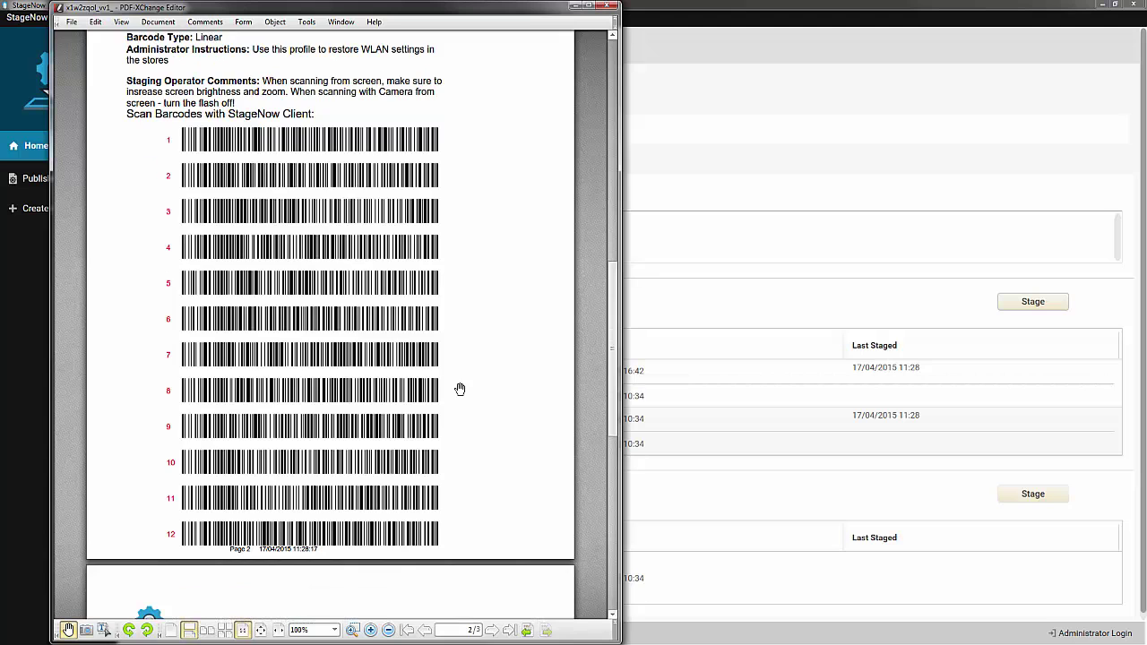
scroll(458, 386, down, 3)
scroll(455, 385, down, 2)
scroll(455, 384, down, 1)
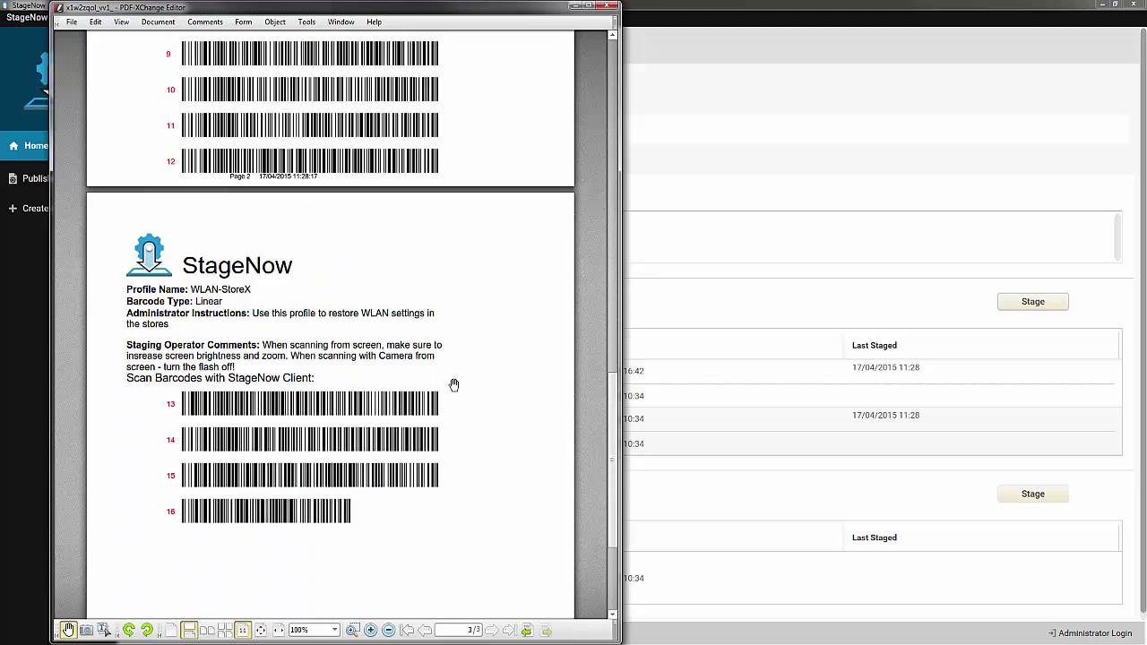
scroll(454, 384, down, 1)
scroll(454, 385, up, 1)
scroll(454, 384, up, 3)
scroll(454, 385, up, 3)
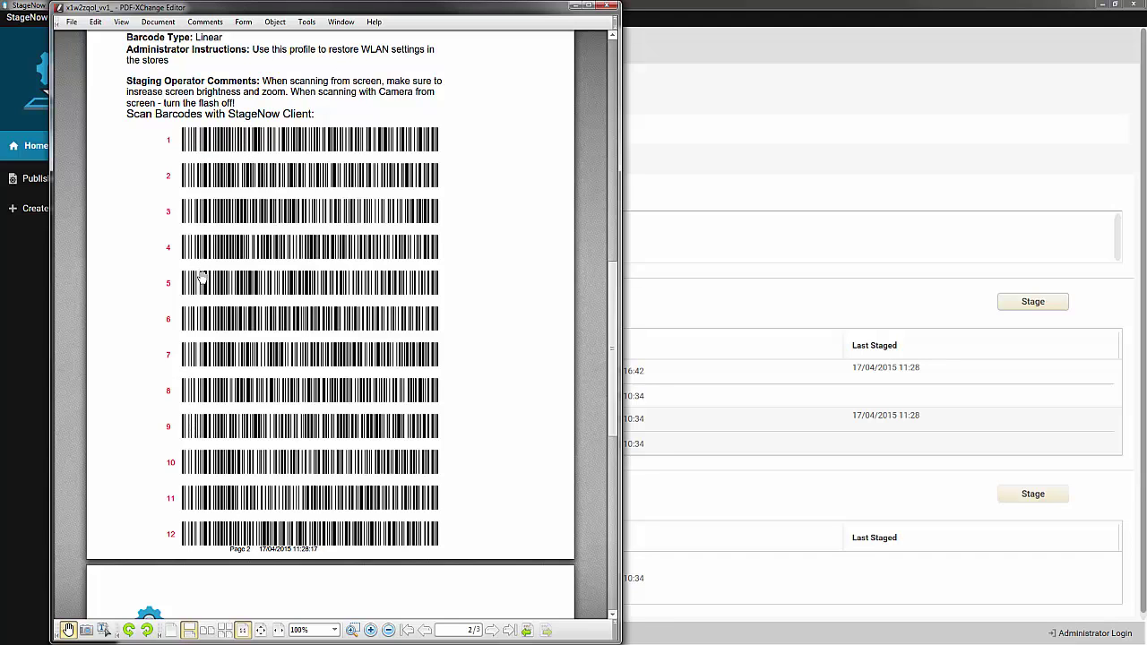
scroll(283, 363, down, 5)
scroll(283, 363, down, 5)
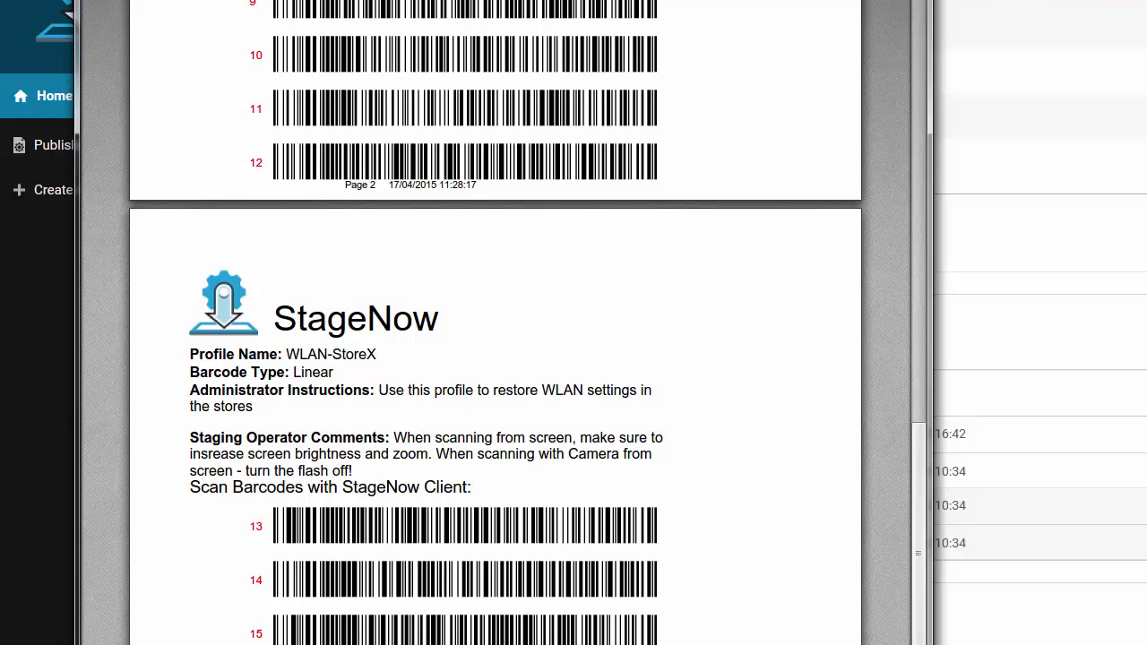
key(Escape)
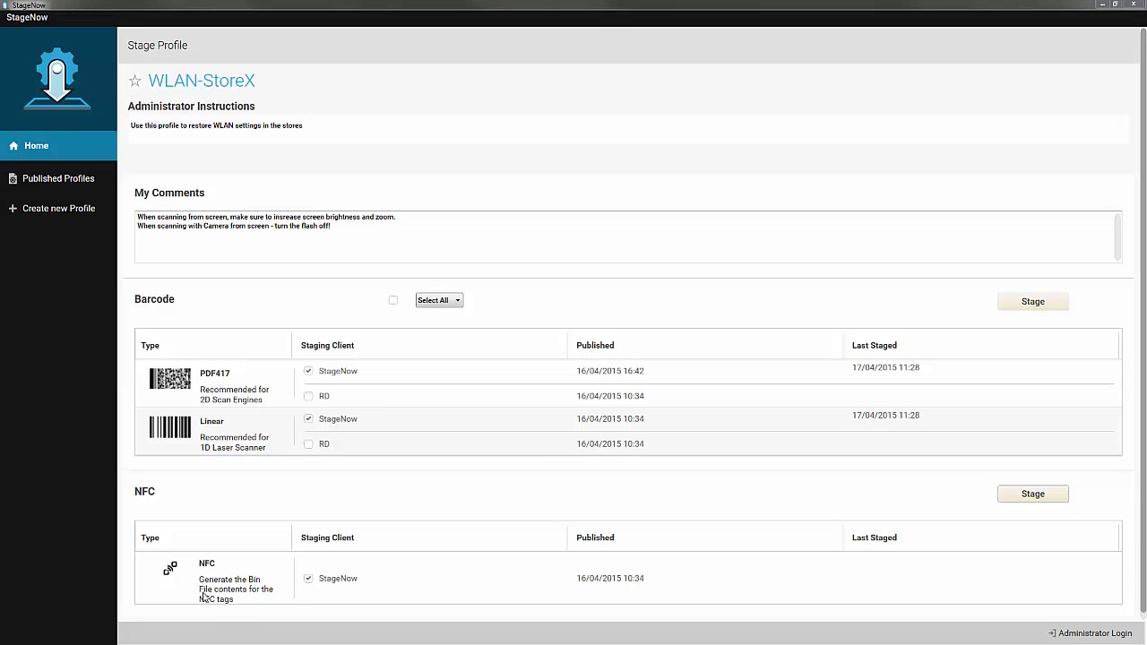
- Start saving the WLAN-StoreX NFC file, then cancel the Save As dialog
click(1035, 496)
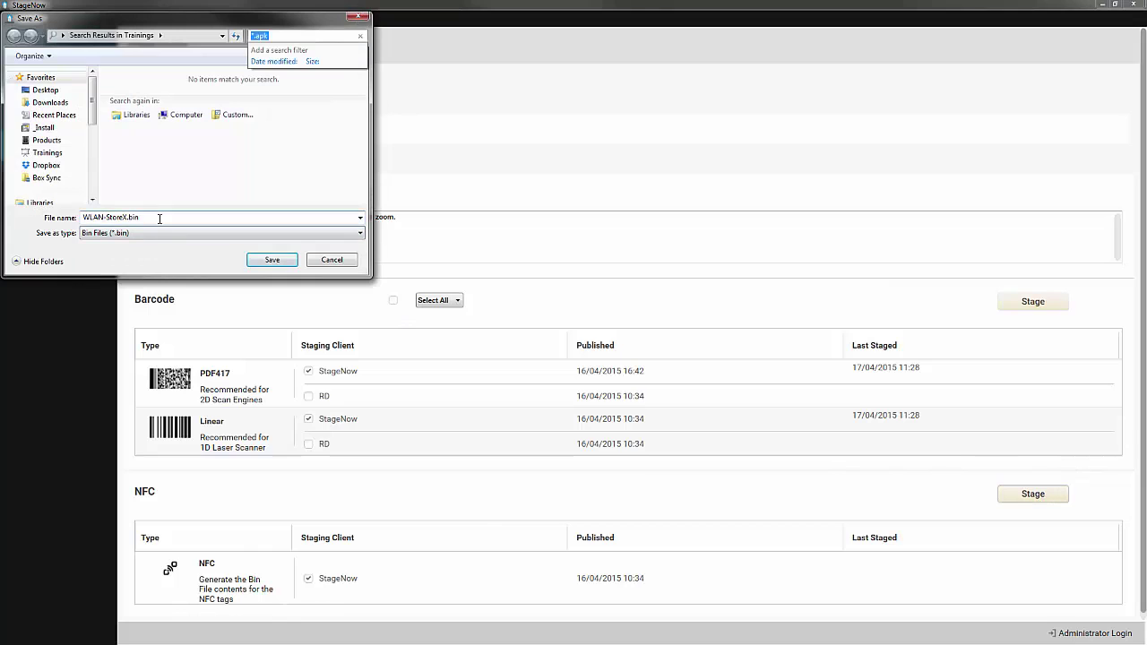
click(316, 261)
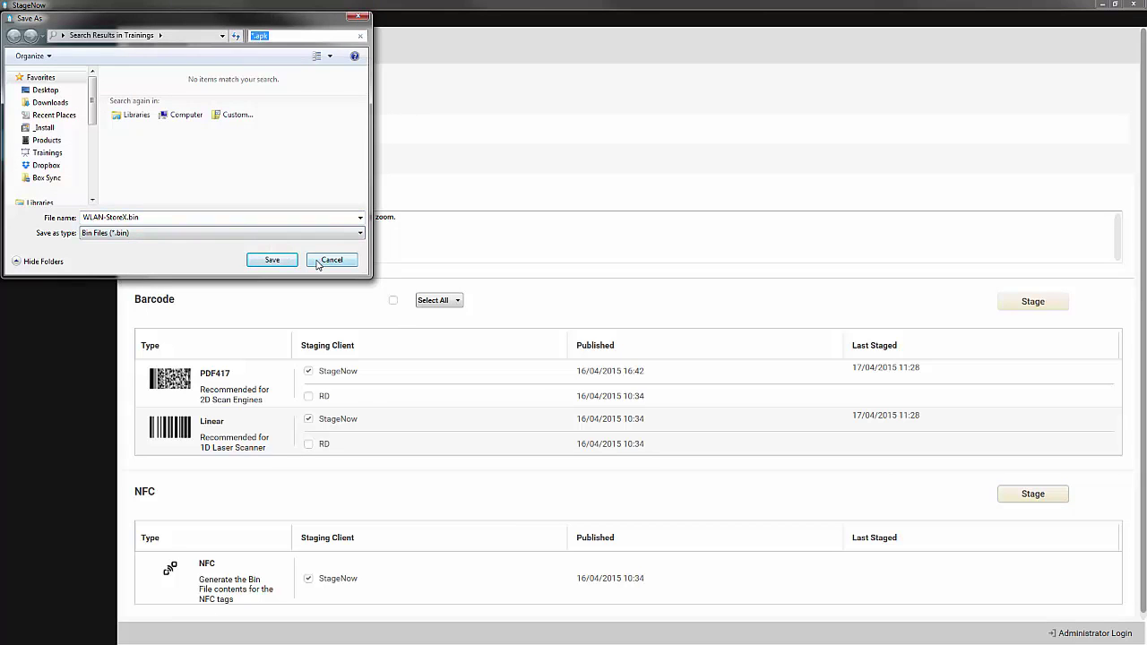
click(317, 262)
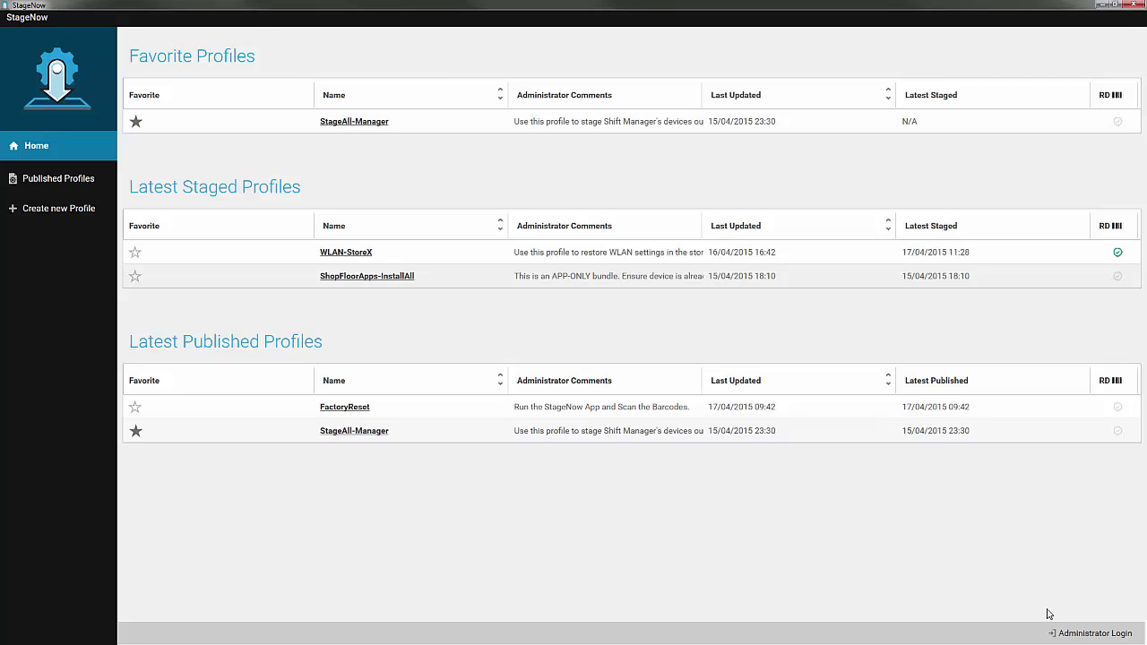
click(1089, 637)
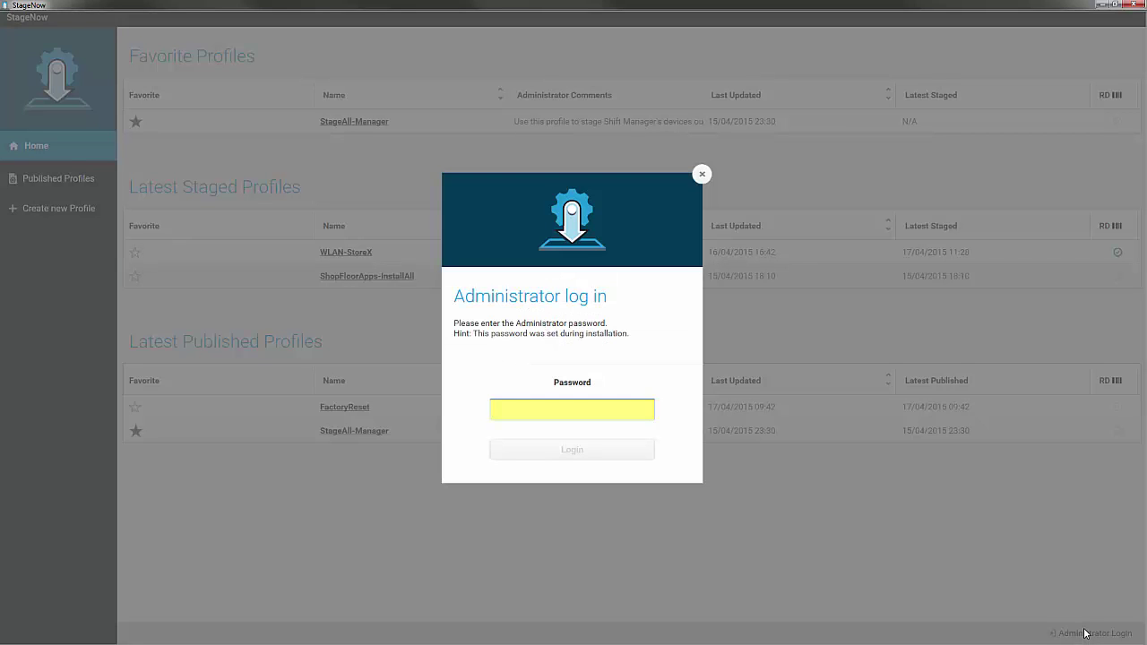
text(passwo)
text(rd)
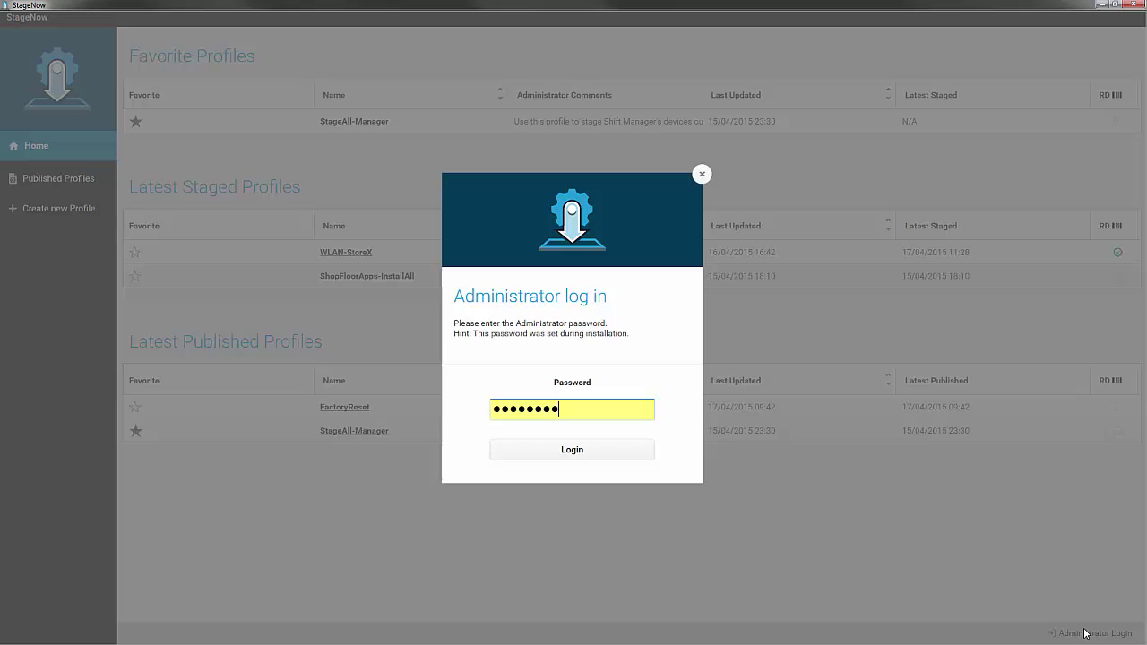
key(Return)
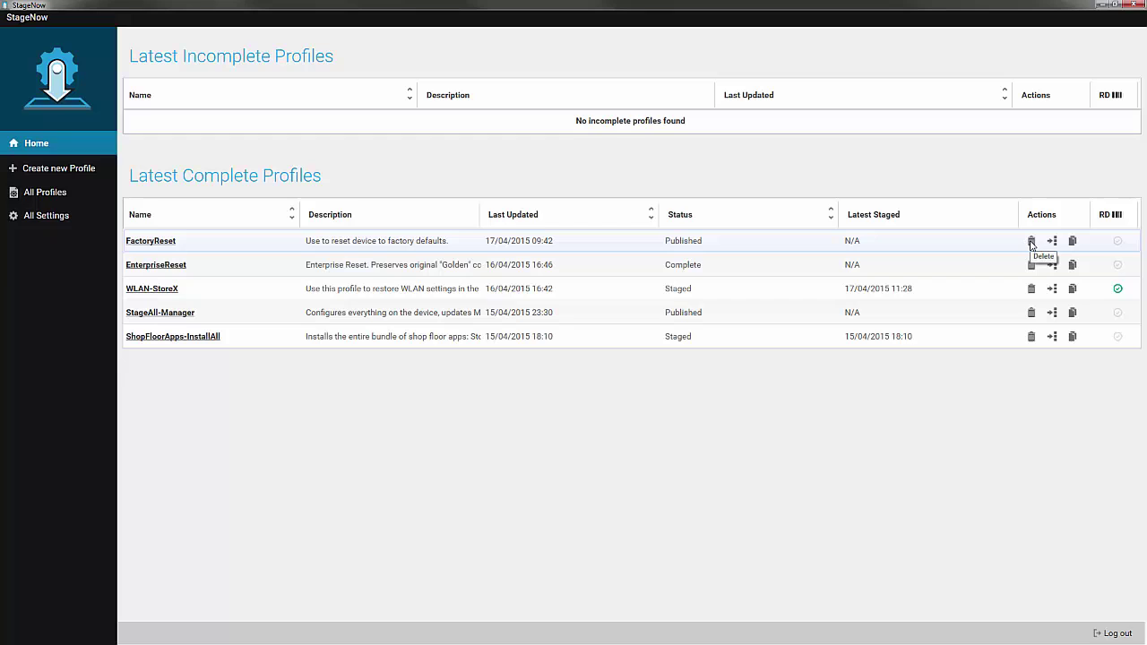
- Delete the old FactoryReset profile, then bring up the new-profile wizard list
click(1032, 242)
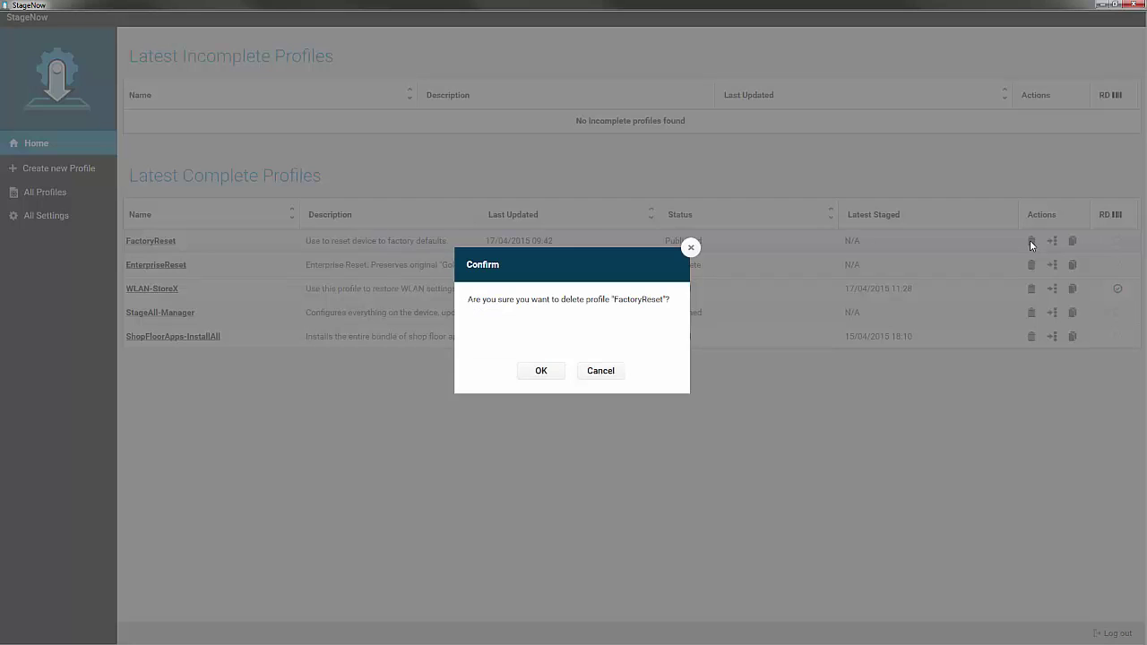
click(551, 376)
click(577, 375)
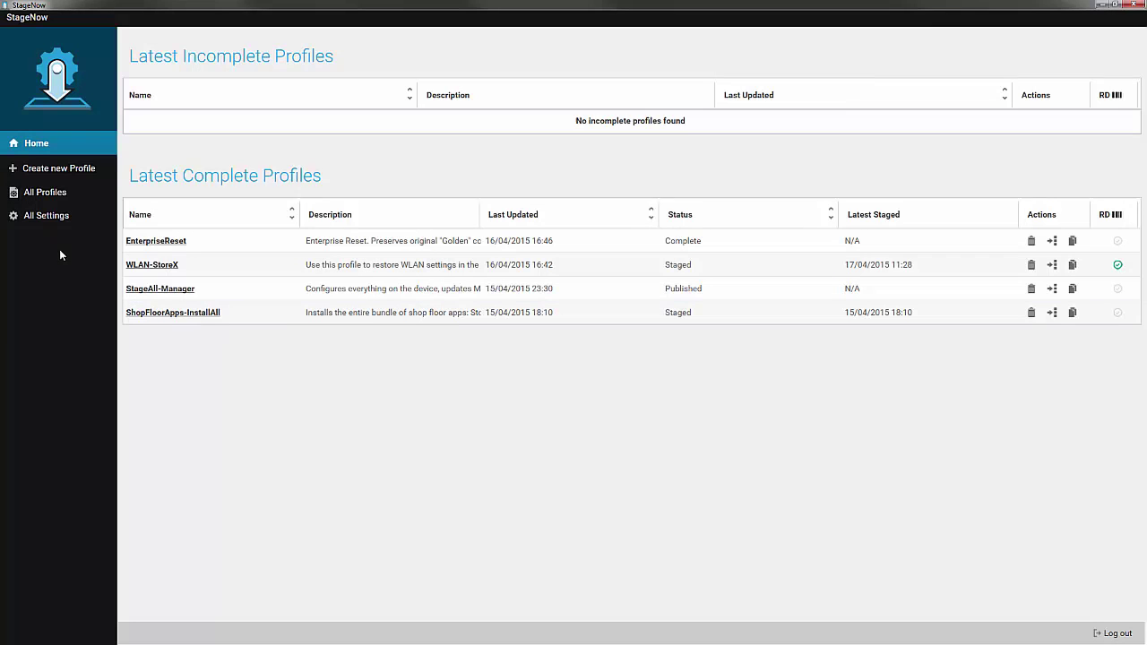
click(41, 170)
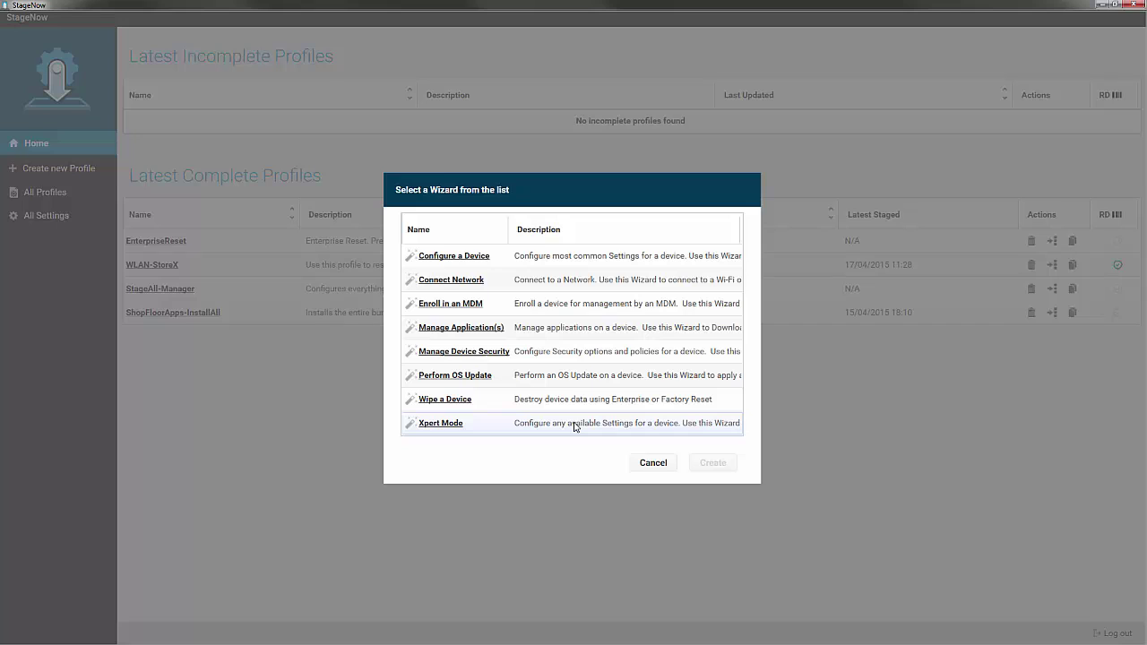
- Create a Wipe a Device profile named FactoryReset and start its configuration
click(578, 399)
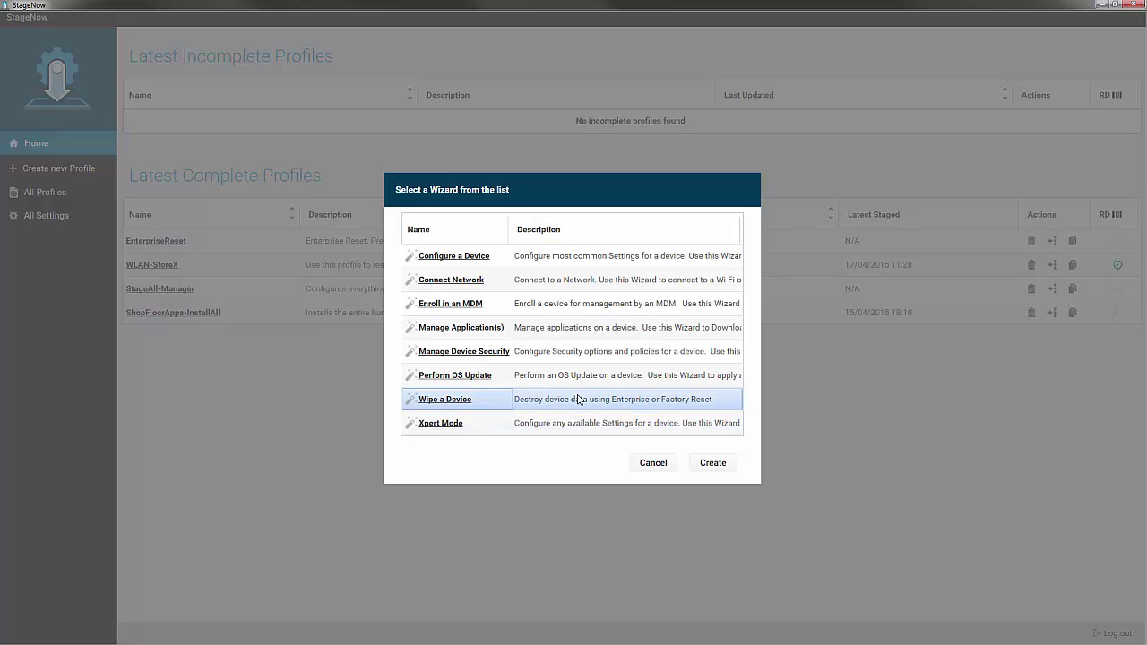
click(712, 464)
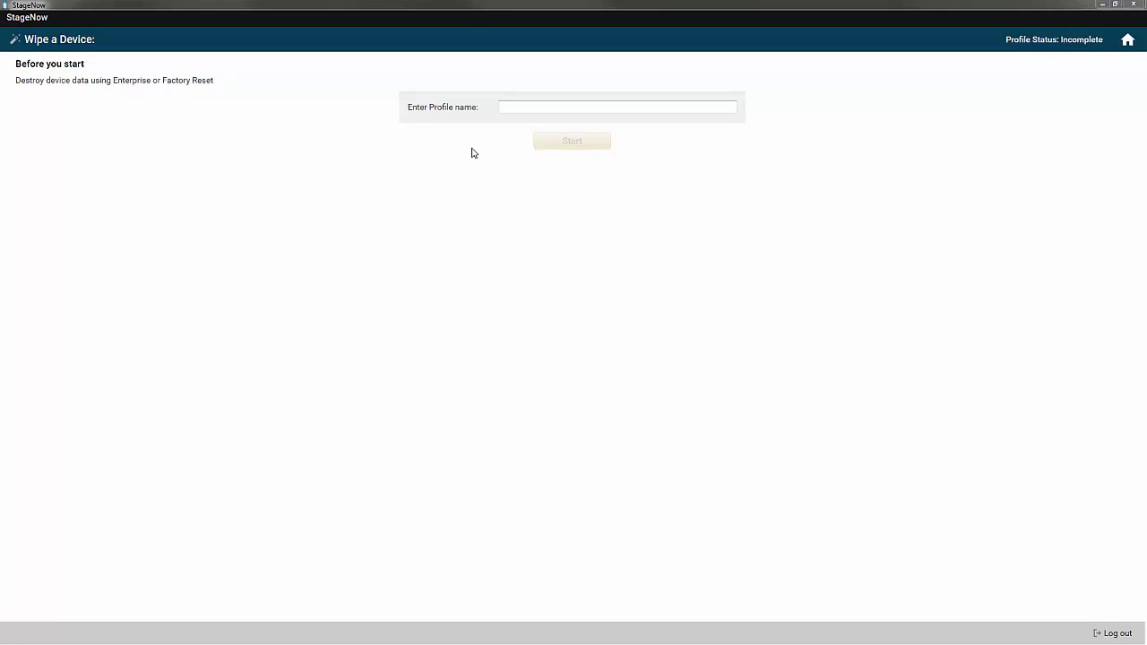
click(505, 108)
text(Fac)
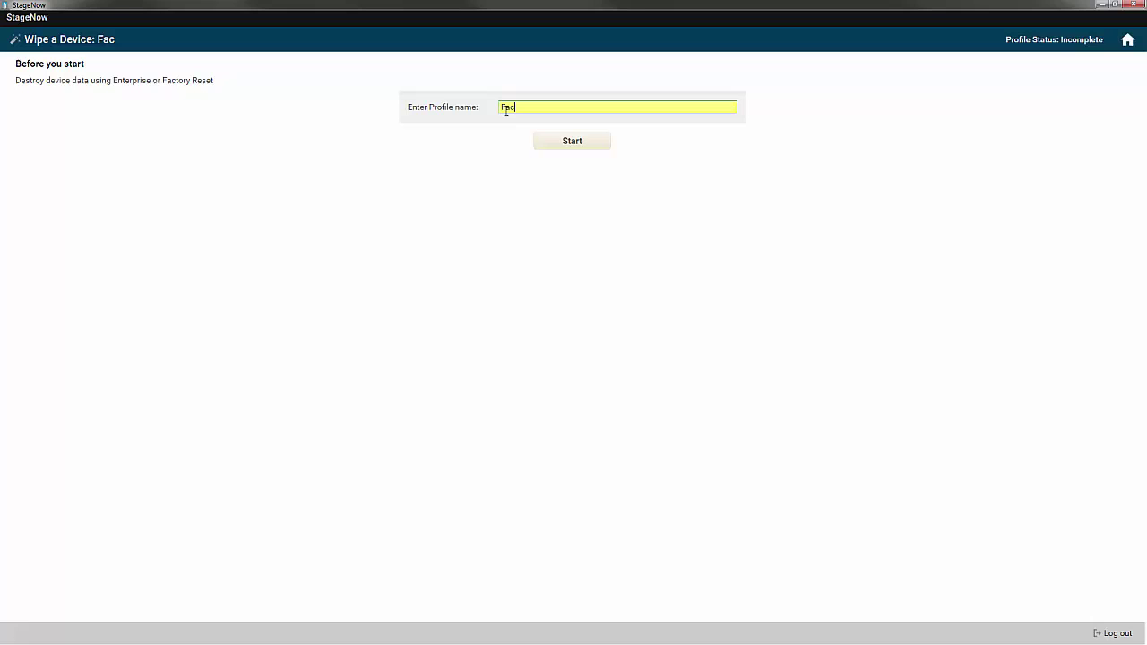
text(toryReset)
click(598, 143)
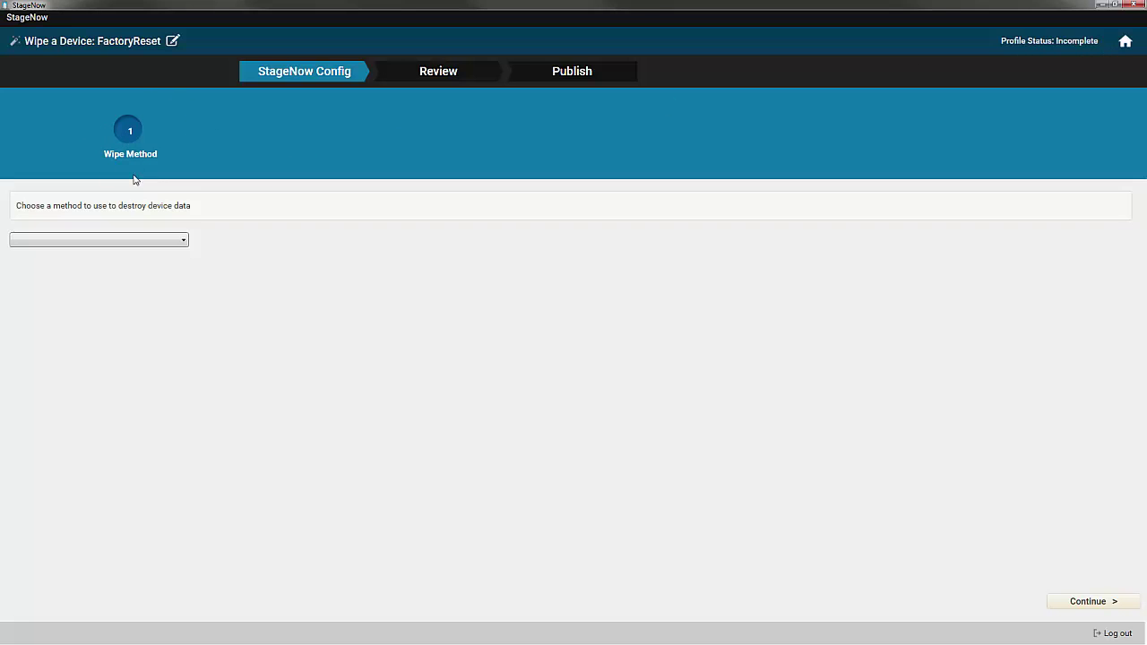
- Choose Factory Reset as the wipe method and continue
click(75, 243)
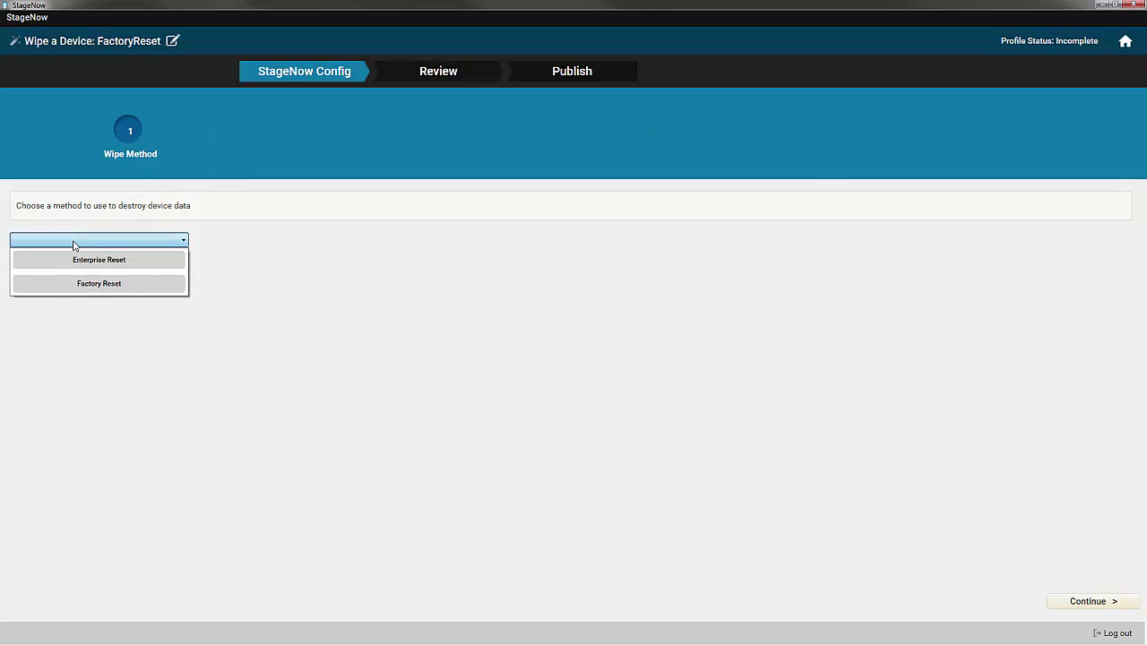
click(77, 285)
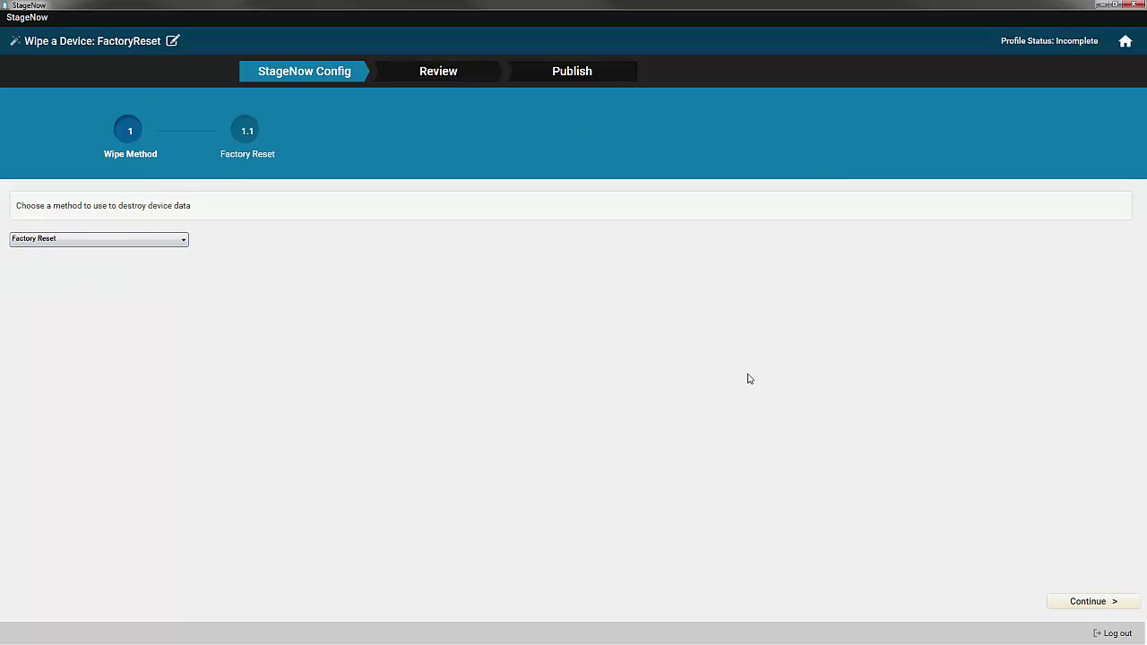
click(1088, 602)
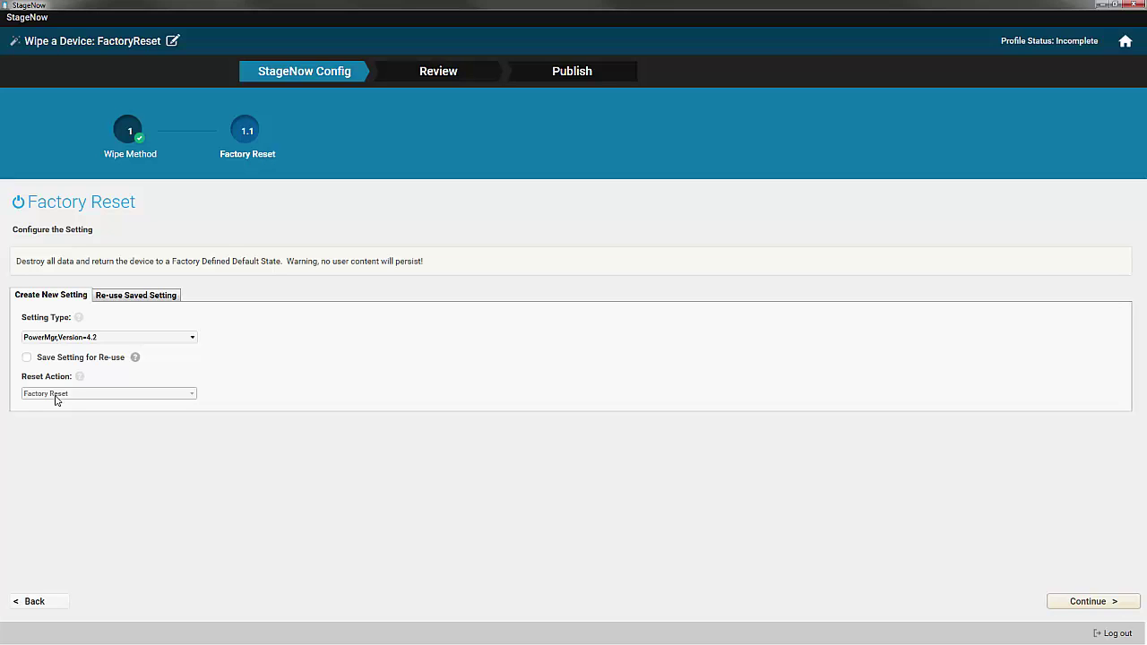
- Enable Save Setting for Re-use and name the setting FactoryReset
click(26, 358)
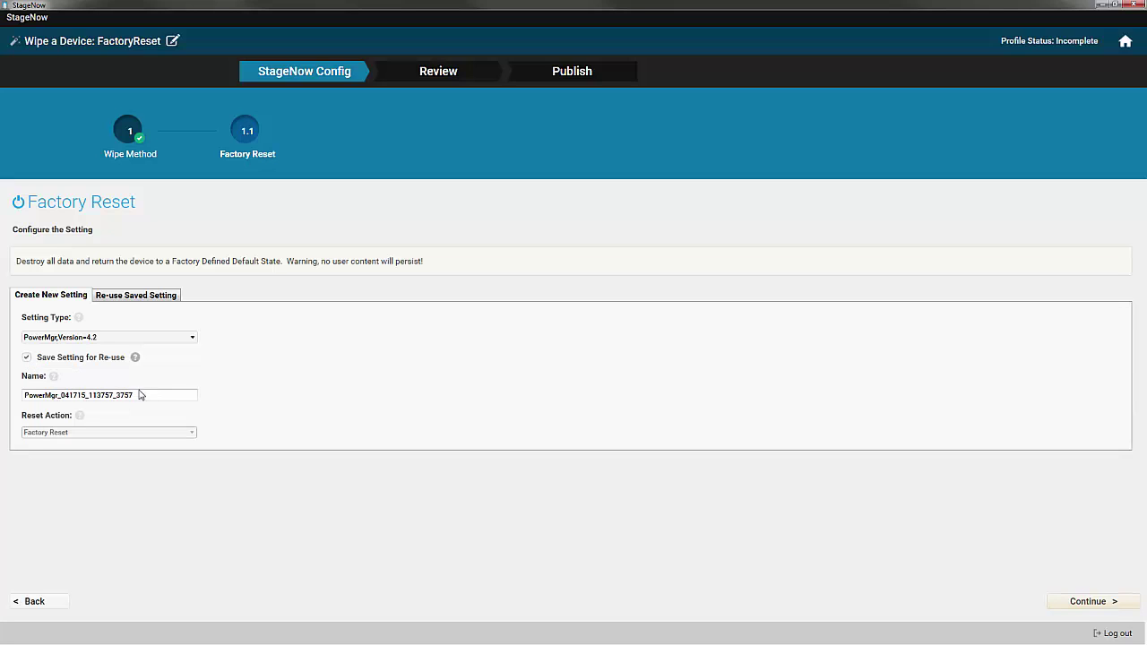
drag(163, 394, 2, 400)
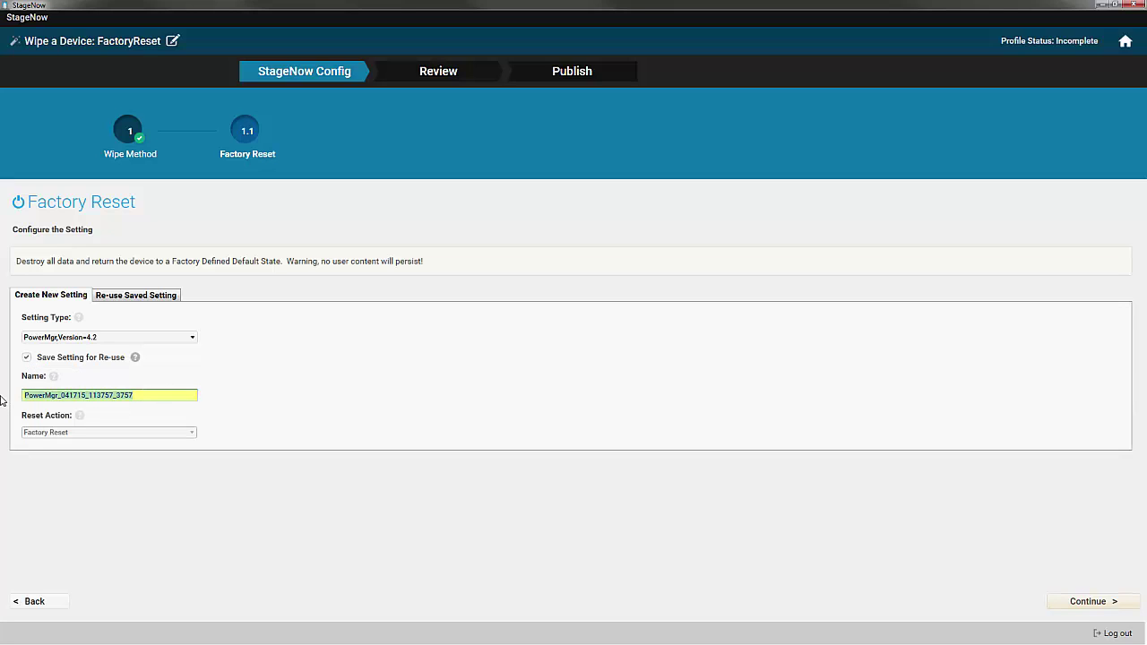
text(FactoryRe)
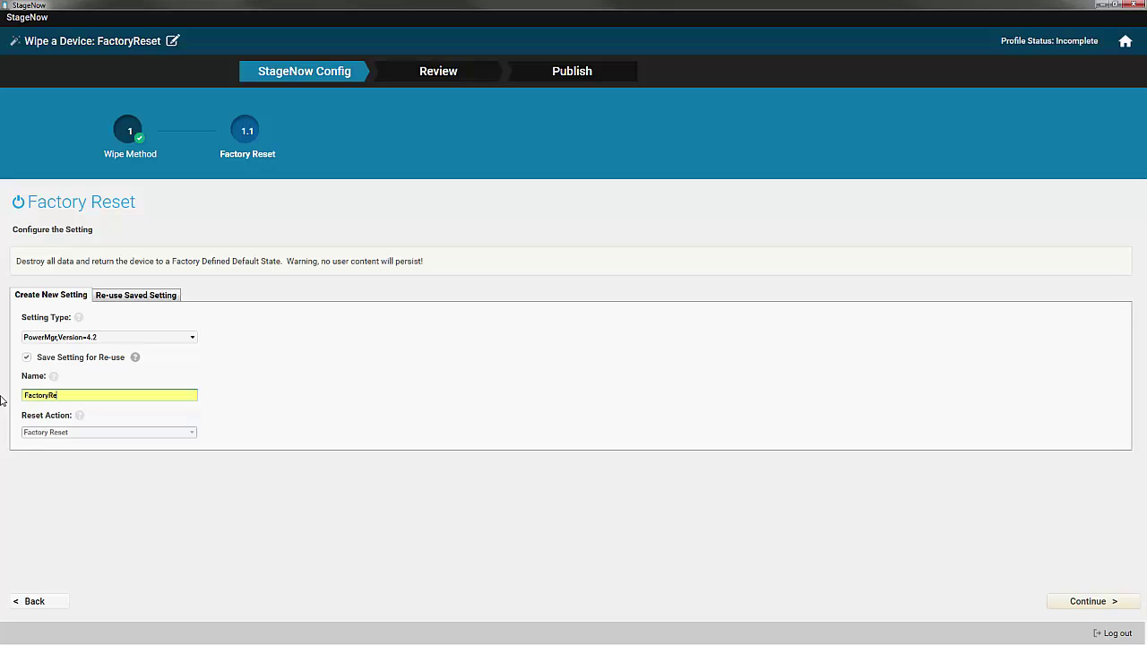
text(set)
- Switch to Re-use Saved Setting and keep EnterpriseReset as the chosen setting
click(136, 295)
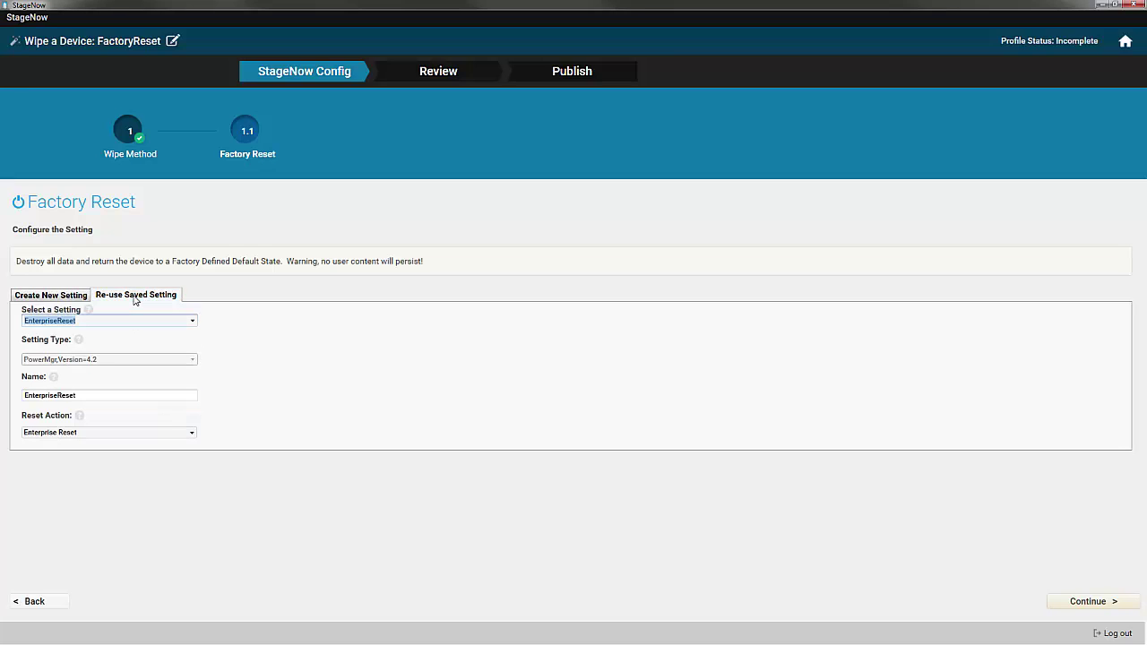
click(192, 320)
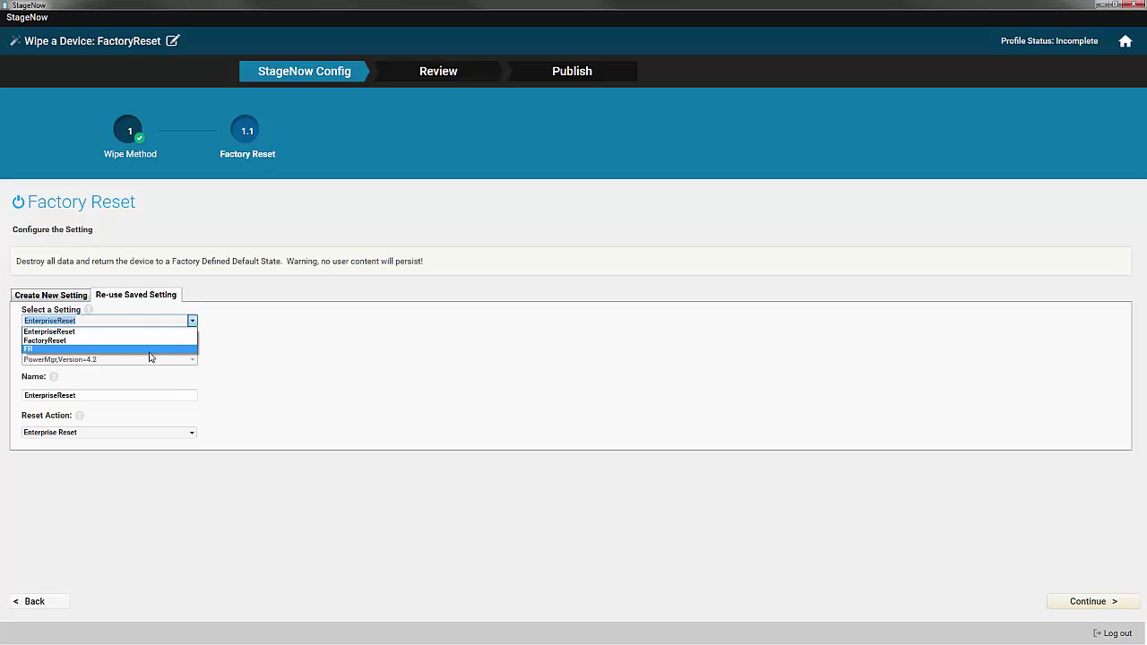
click(79, 305)
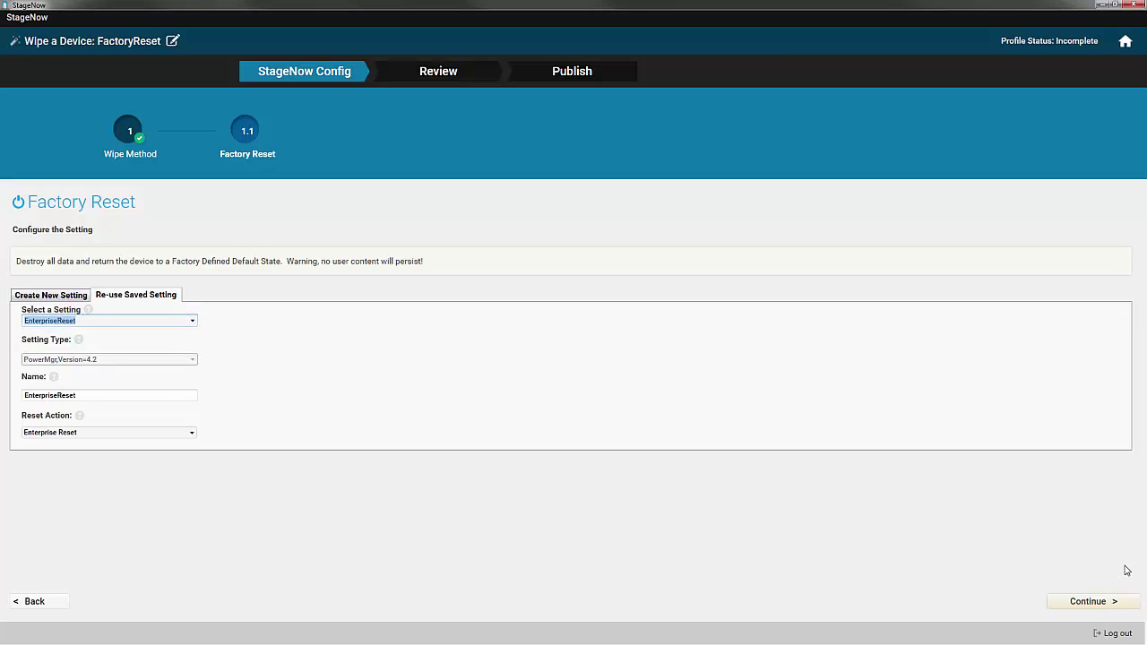
- Review the FactoryReset profile's settings, revisiting the wipe method step before returning to review
click(1121, 602)
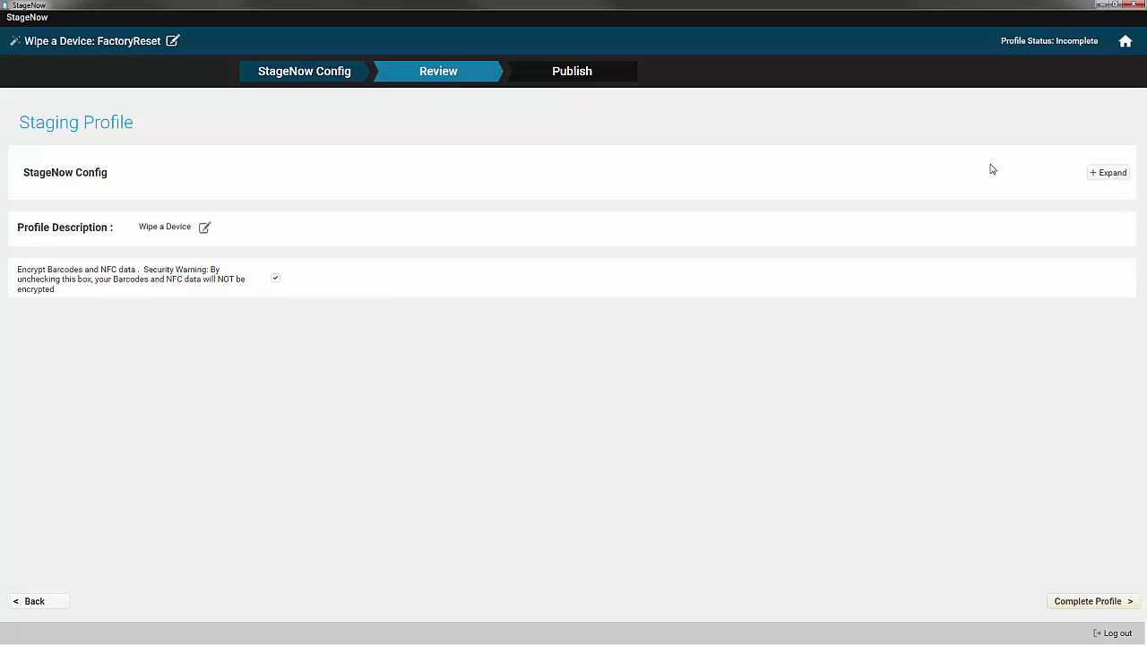
click(1109, 172)
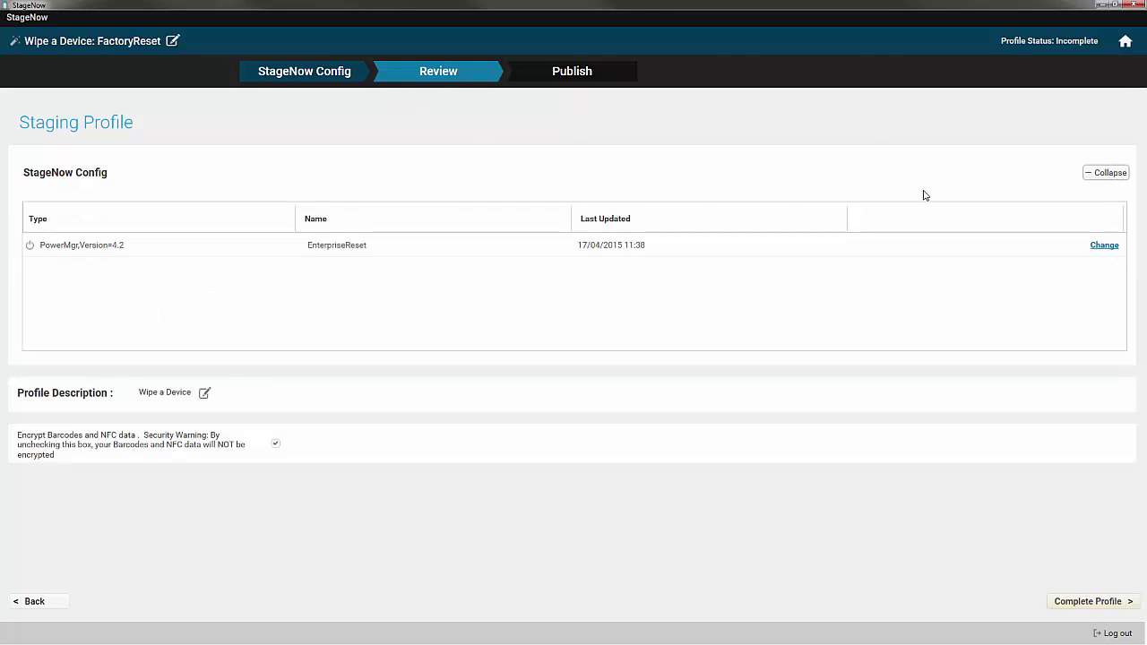
click(1104, 247)
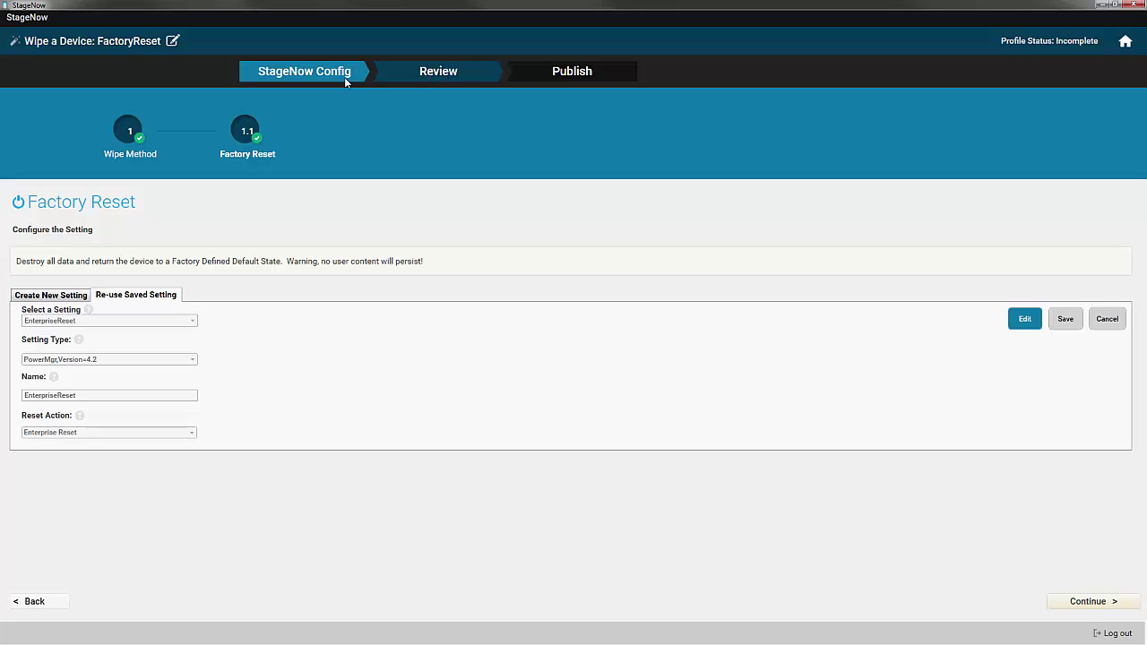
click(128, 131)
click(435, 74)
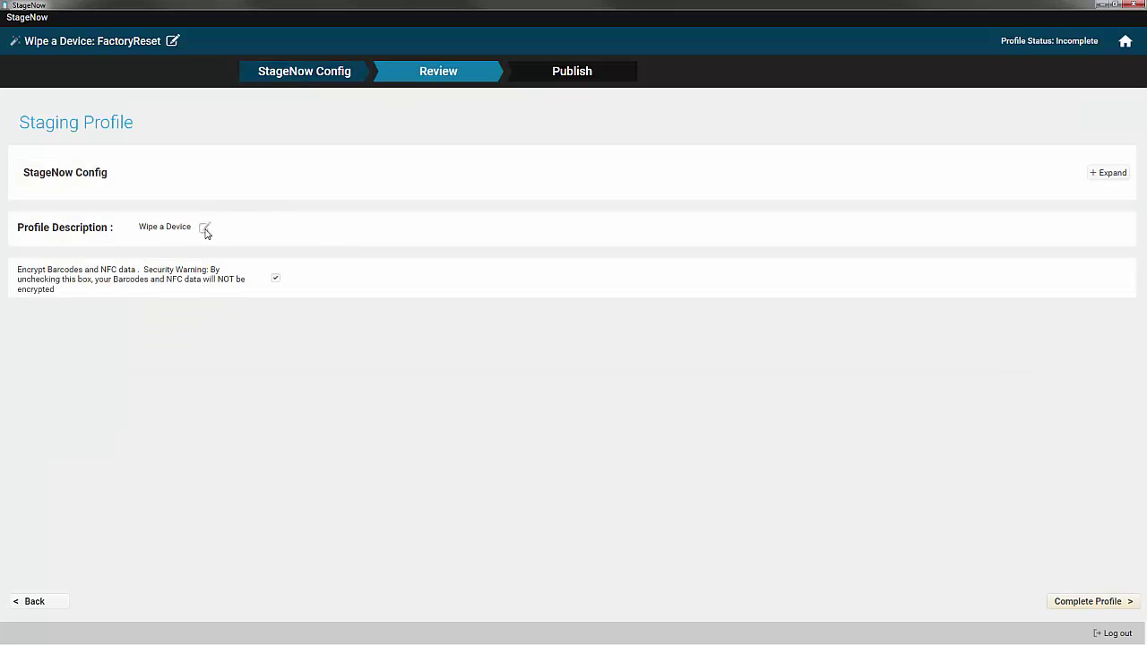
- Set the profile description to 'Performs Factory Reset on the Device' and complete the profile
click(205, 229)
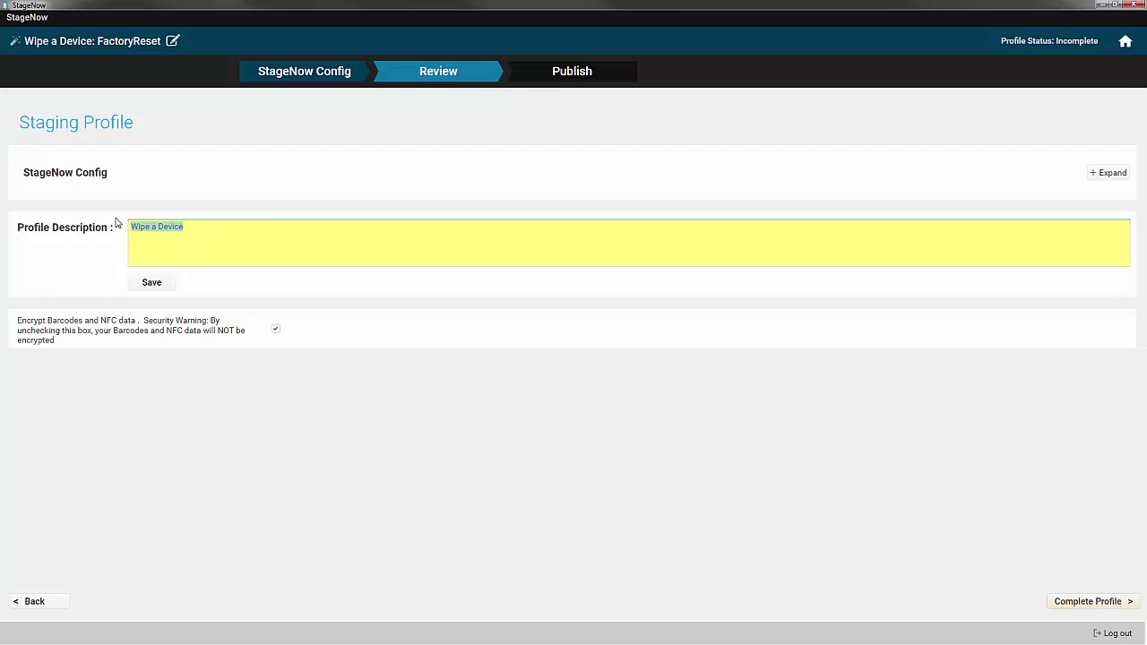
text(Performs Factory Reset on the Device)
click(152, 282)
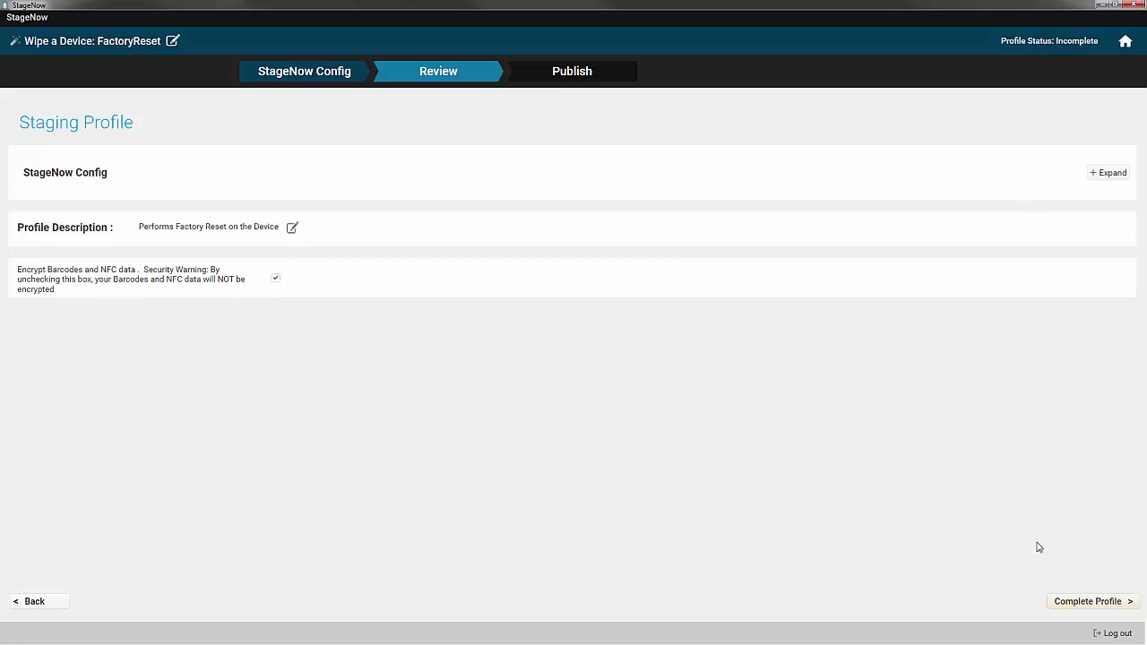
click(1081, 603)
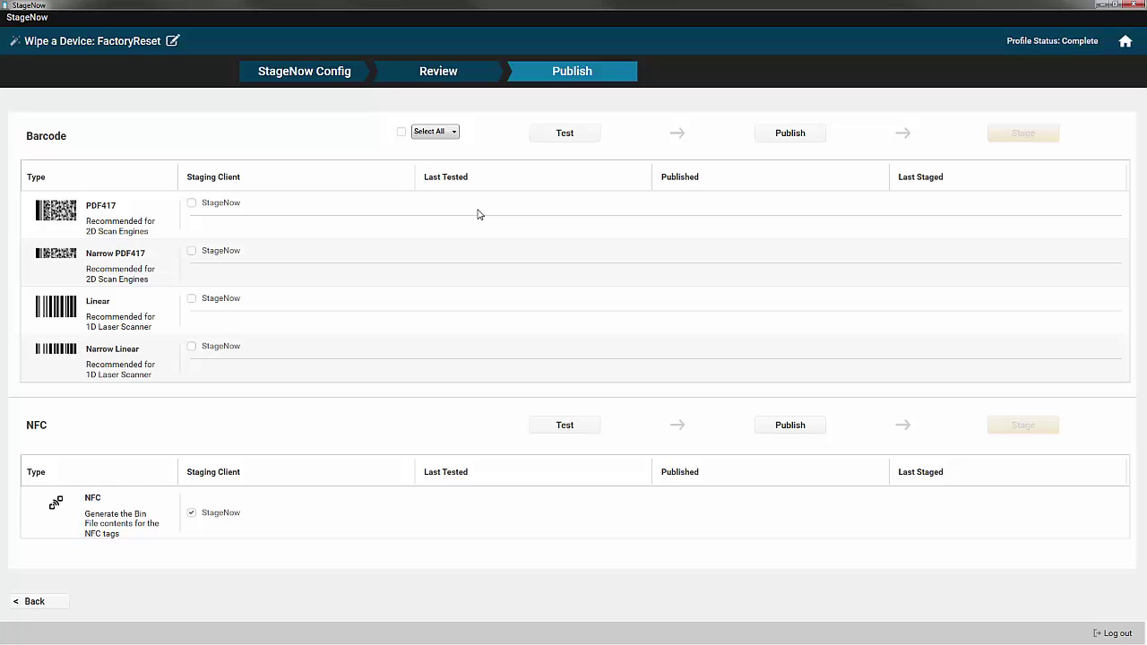
- Test-generate the PDF417 barcode for the StageNow client and view the resulting barcode PDF
click(193, 203)
click(566, 134)
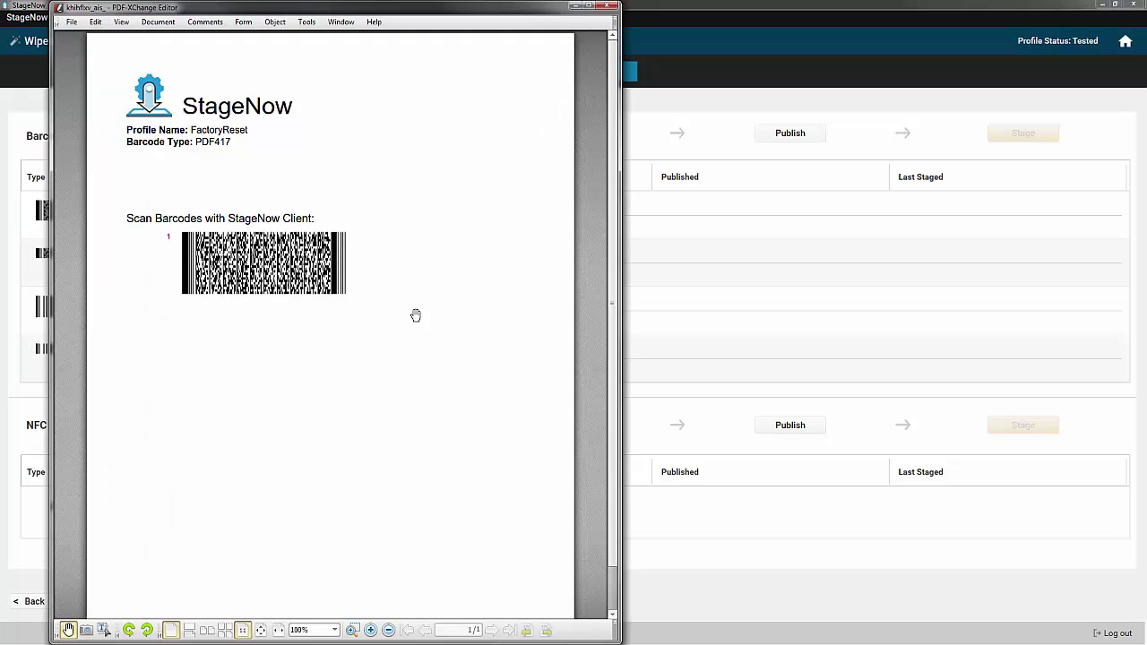
scroll(418, 314, down, 1)
scroll(418, 315, up, 1)
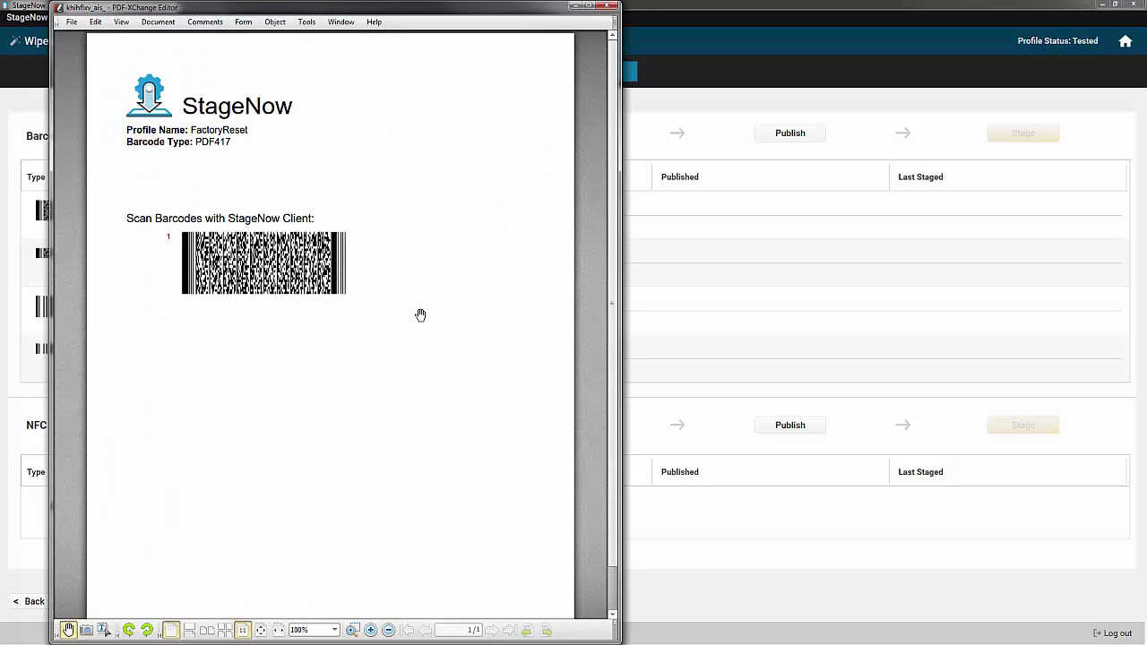
- Publish the PDF417 barcode with the operator instruction 'Simply scan'
click(608, 8)
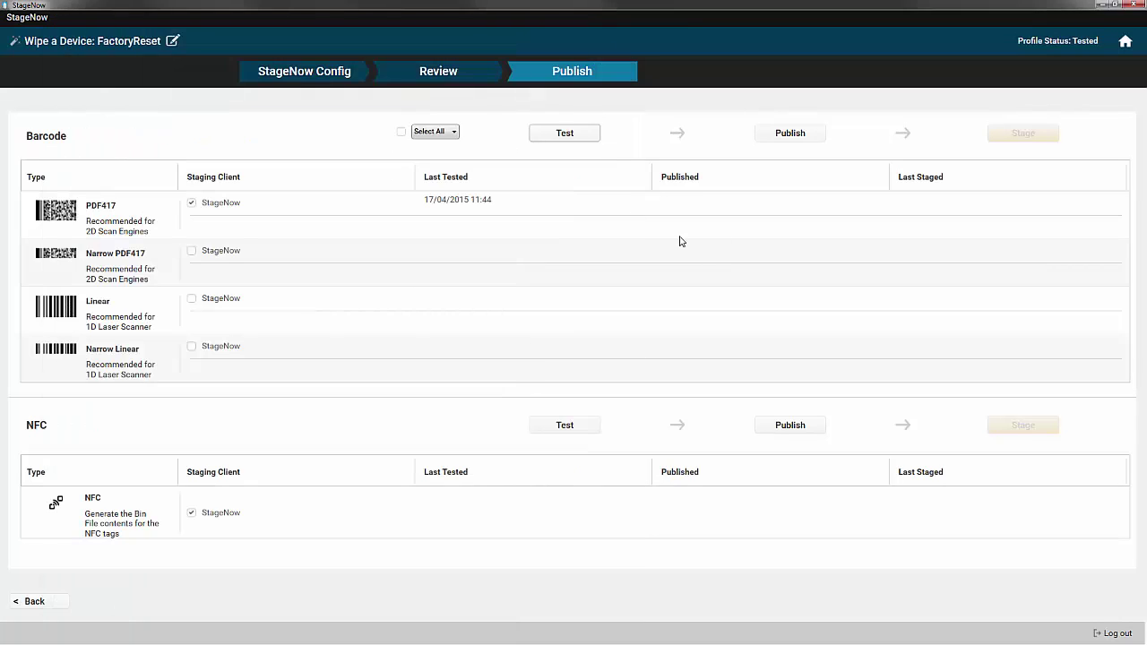
click(778, 134)
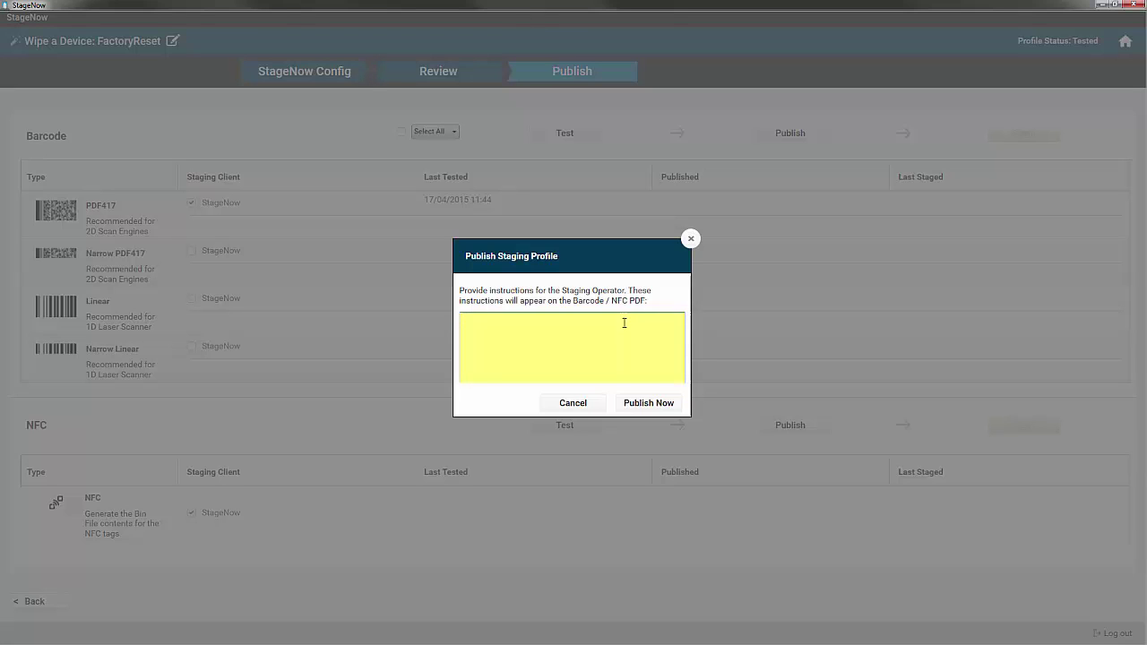
text(Simply)
text( scan)
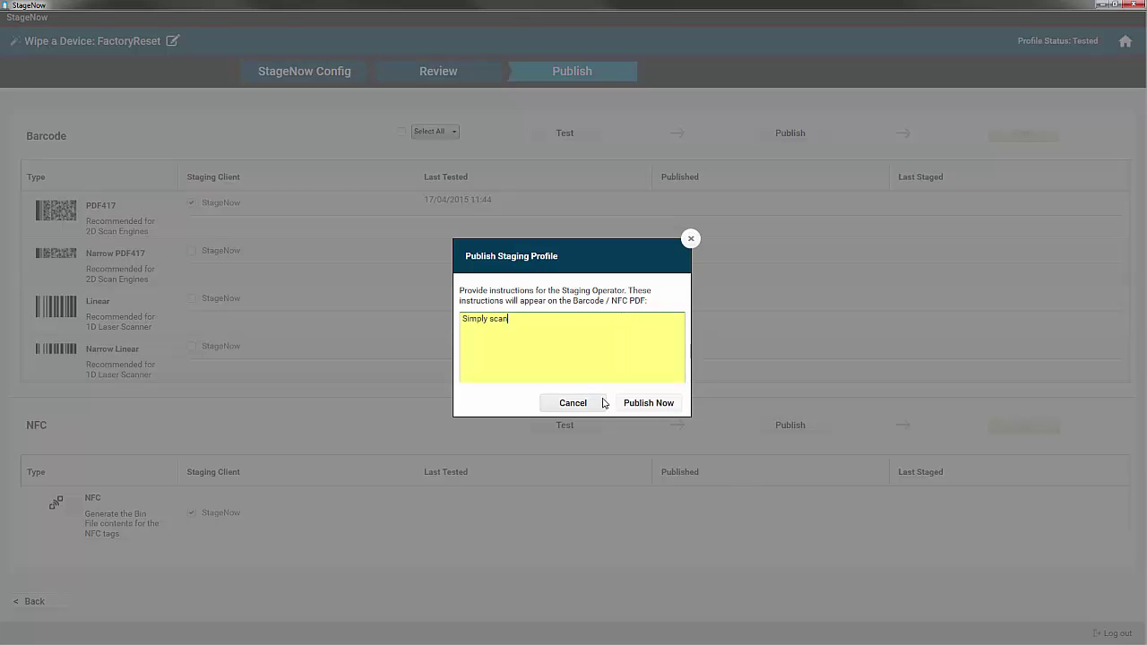
click(636, 403)
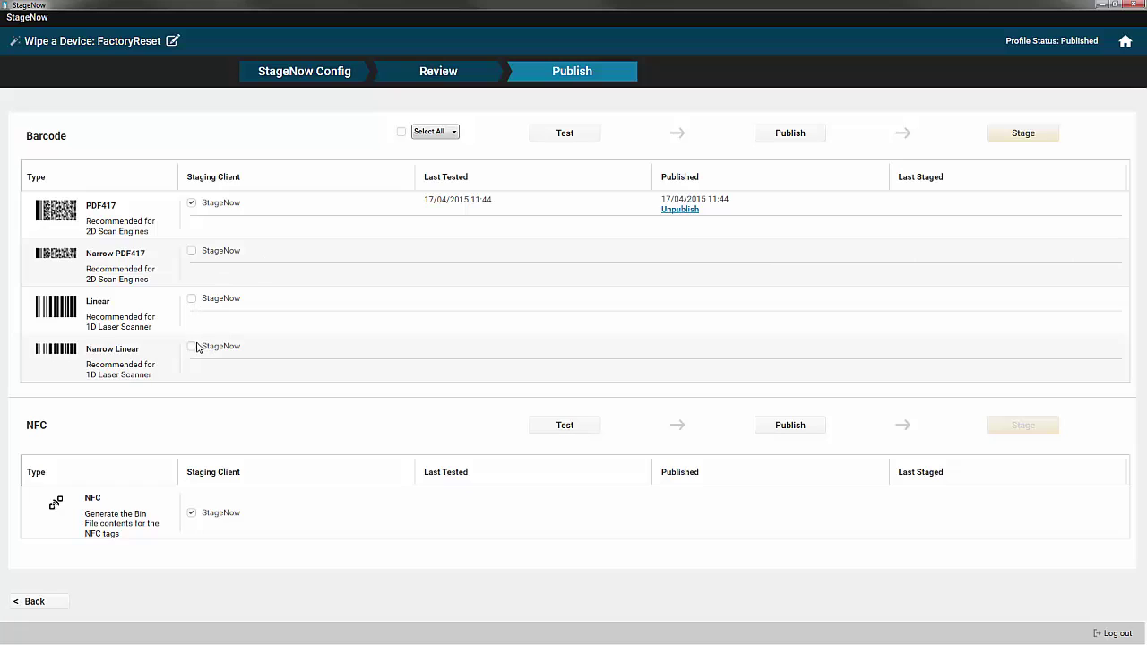
- Publish the Narrow Linear barcode for the StageNow client as well
click(192, 346)
click(788, 134)
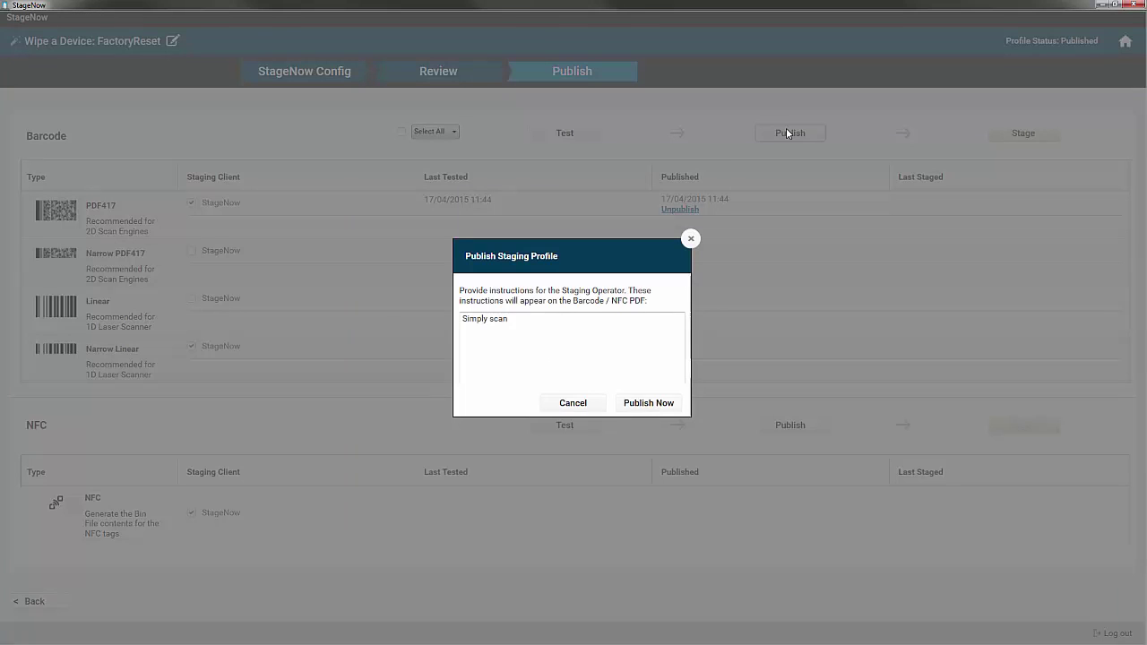
click(648, 404)
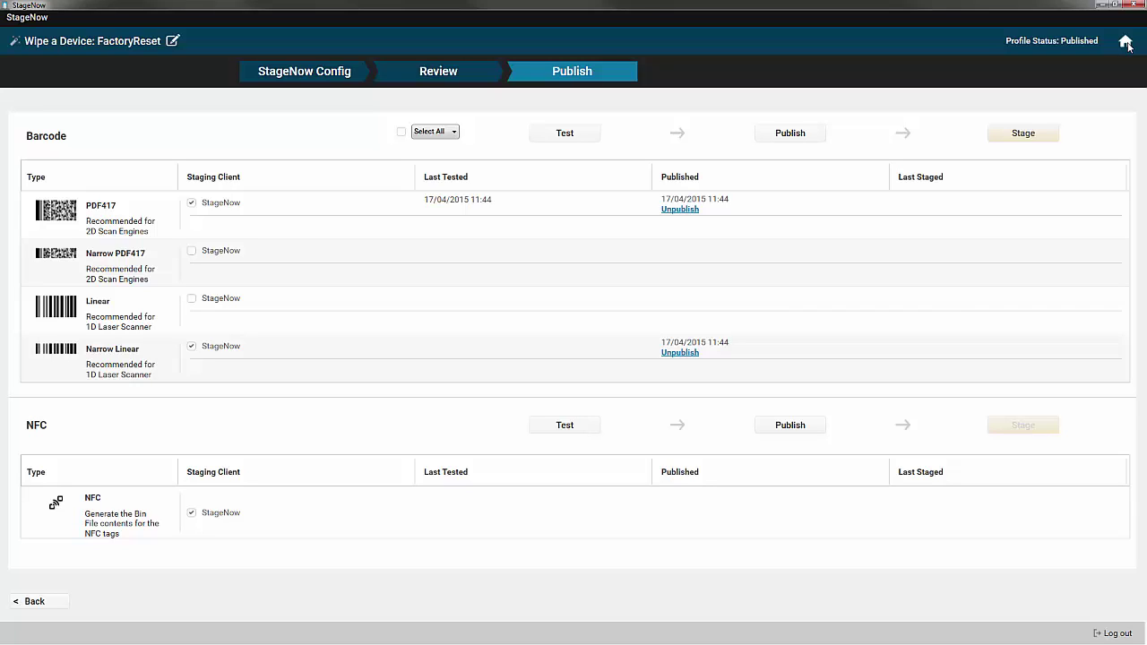
- Go to the StageNow home screen and show the All Settings list
click(1126, 43)
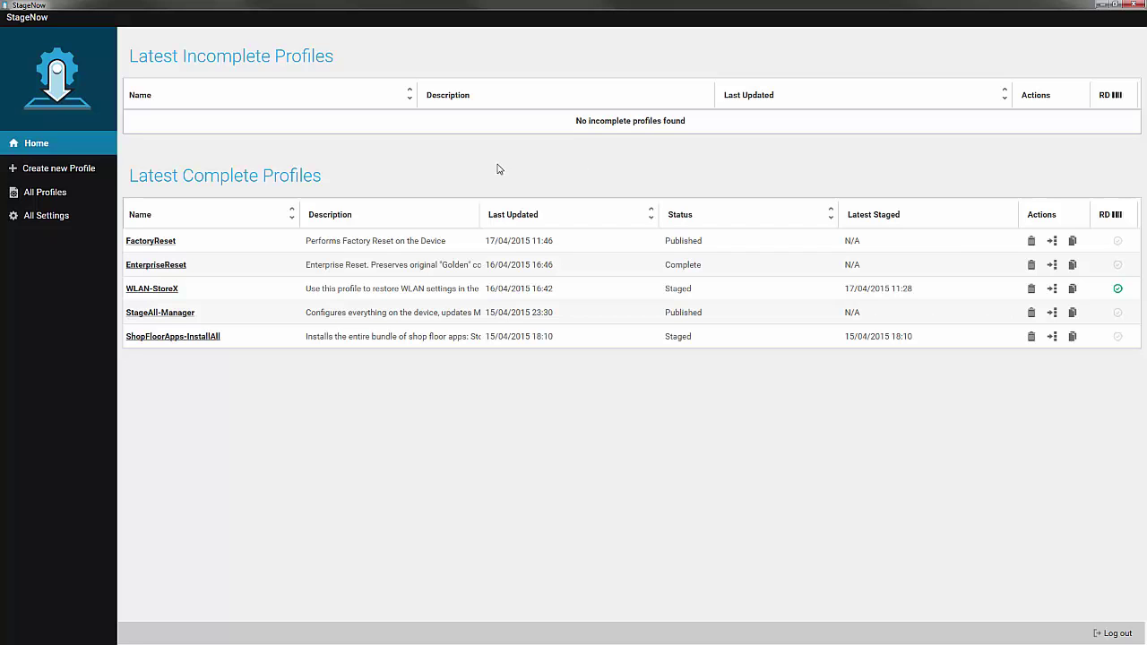
click(32, 221)
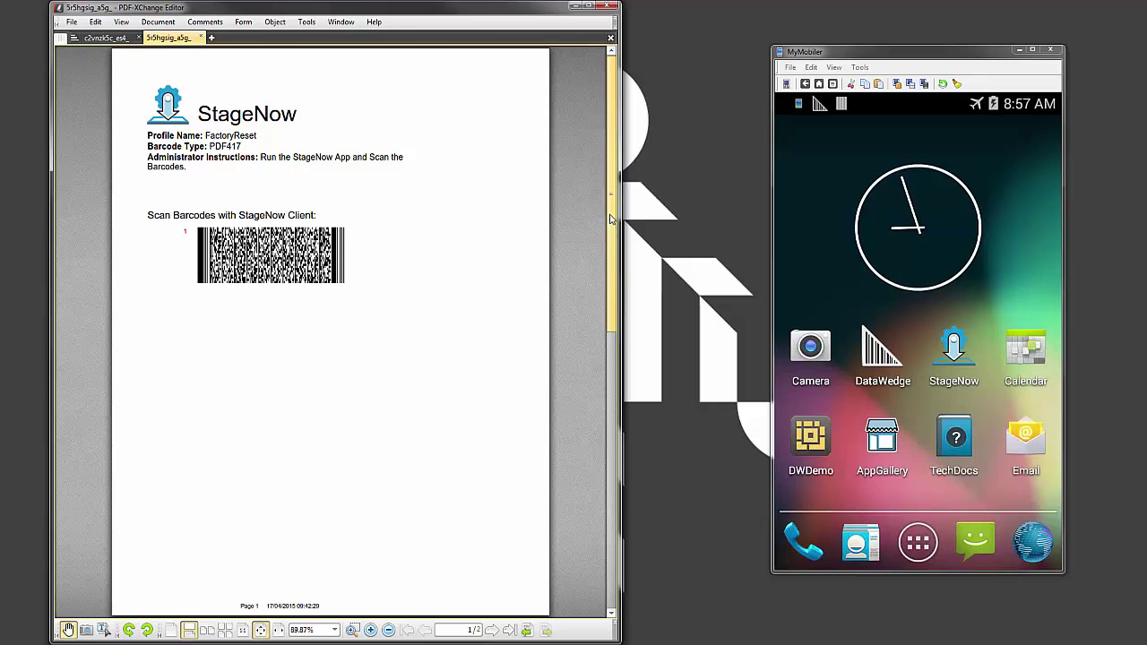
- Set Illumination mode to Off in the DataWedge StageNow profile's reader parameters, then back out
scroll(610, 218, down, 3)
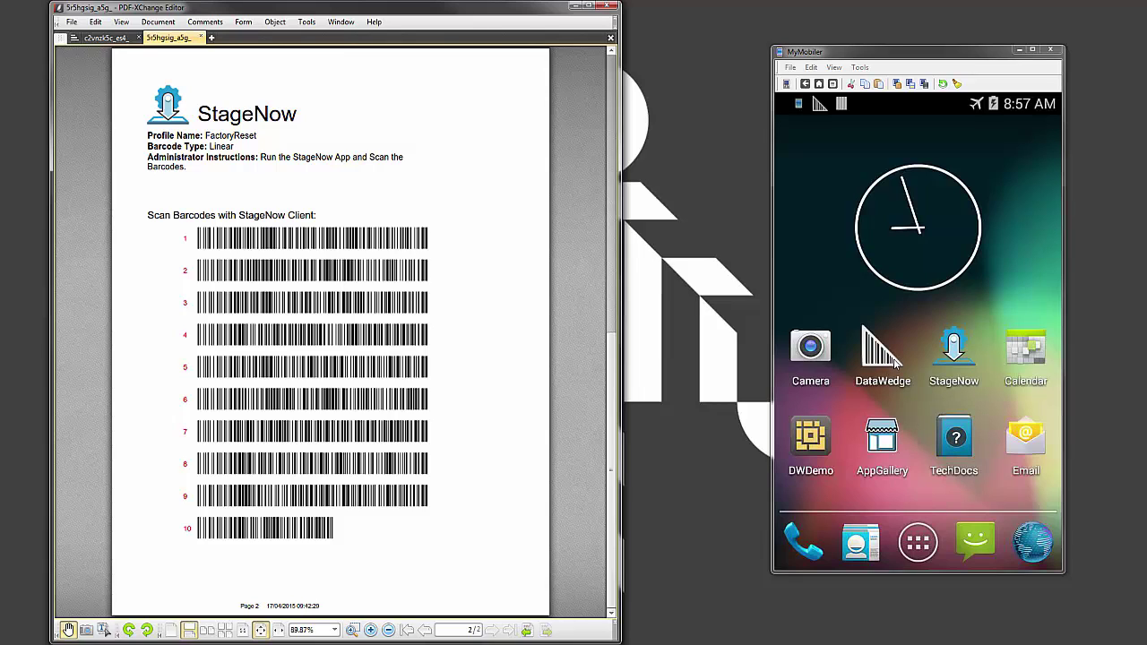
click(894, 361)
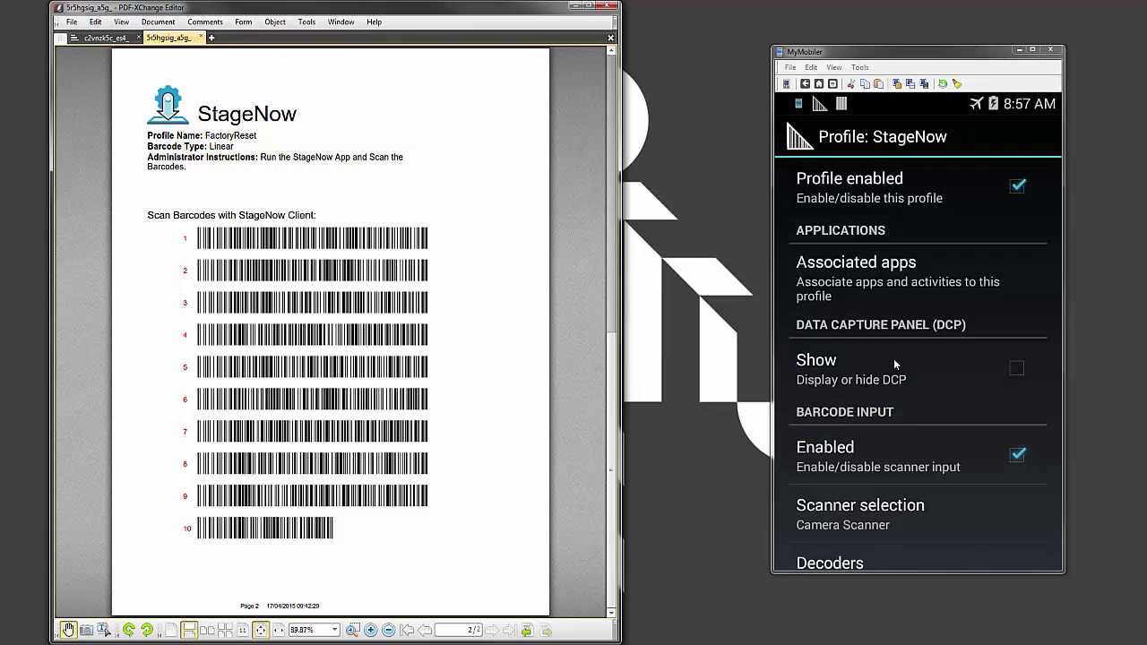
right_click(894, 358)
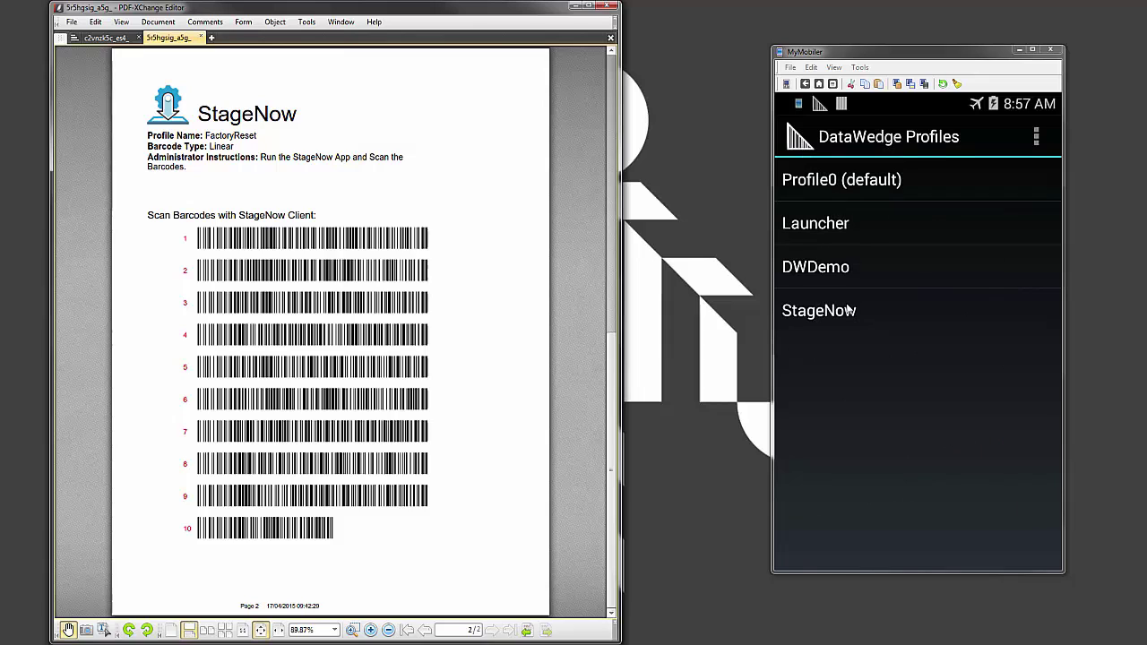
click(847, 309)
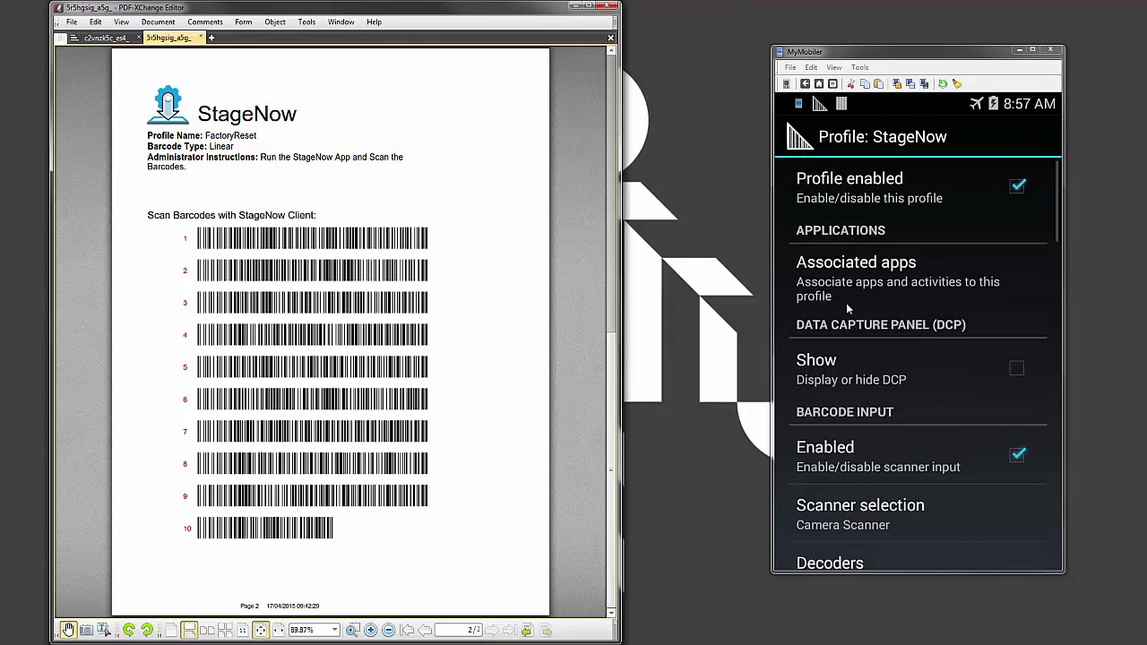
drag(813, 516, 813, 204)
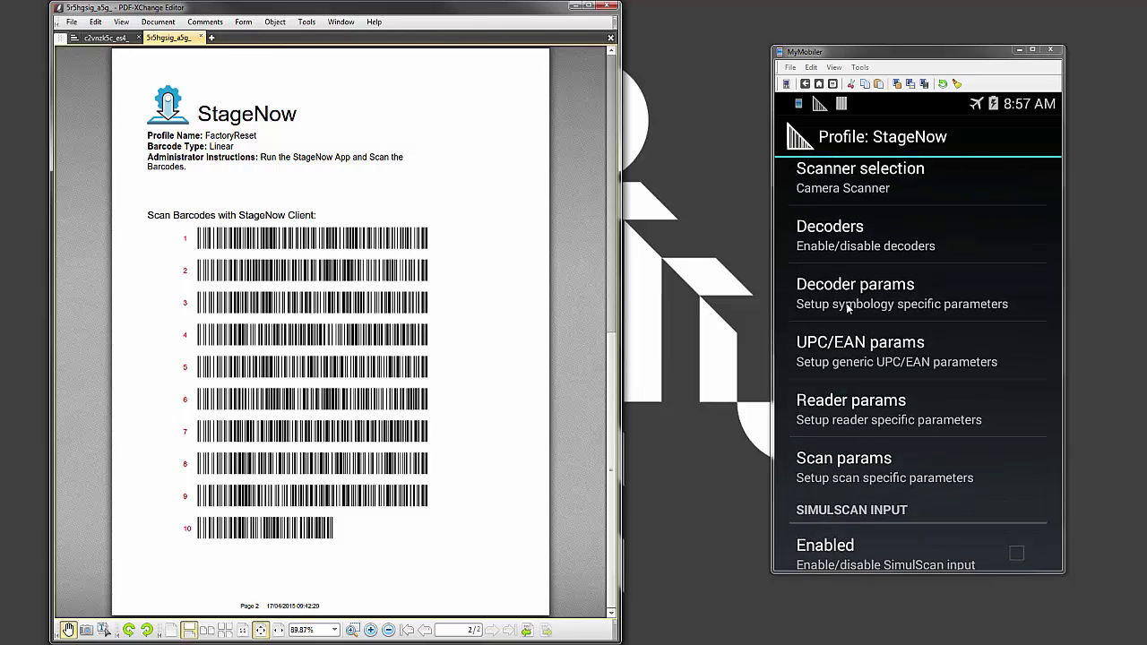
click(830, 413)
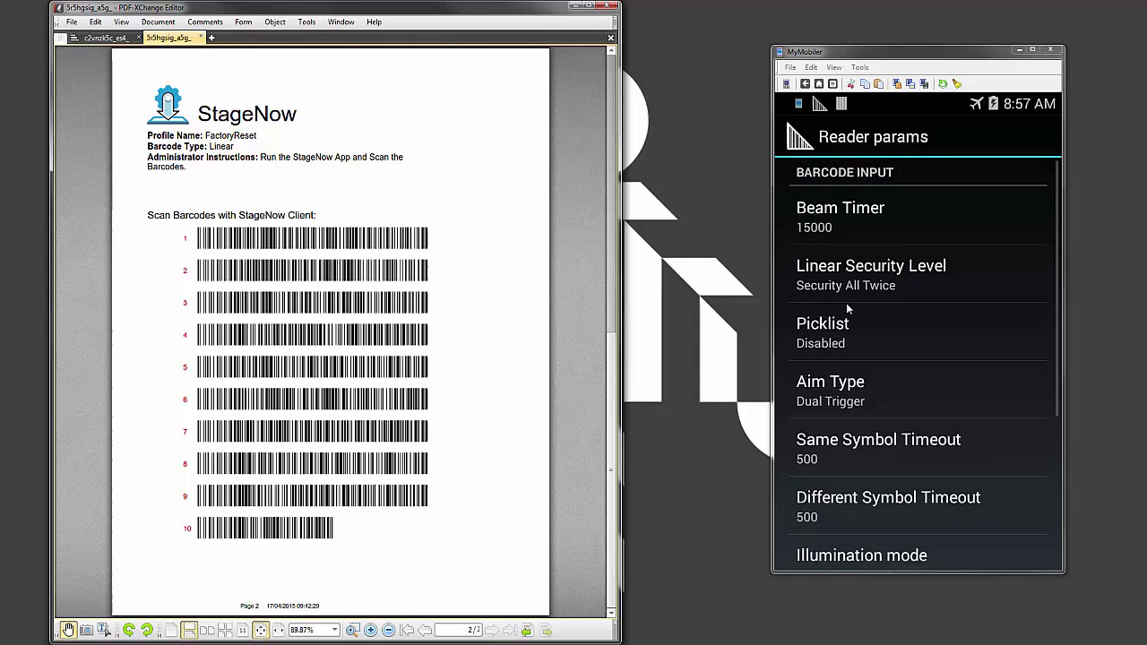
drag(820, 484, 821, 334)
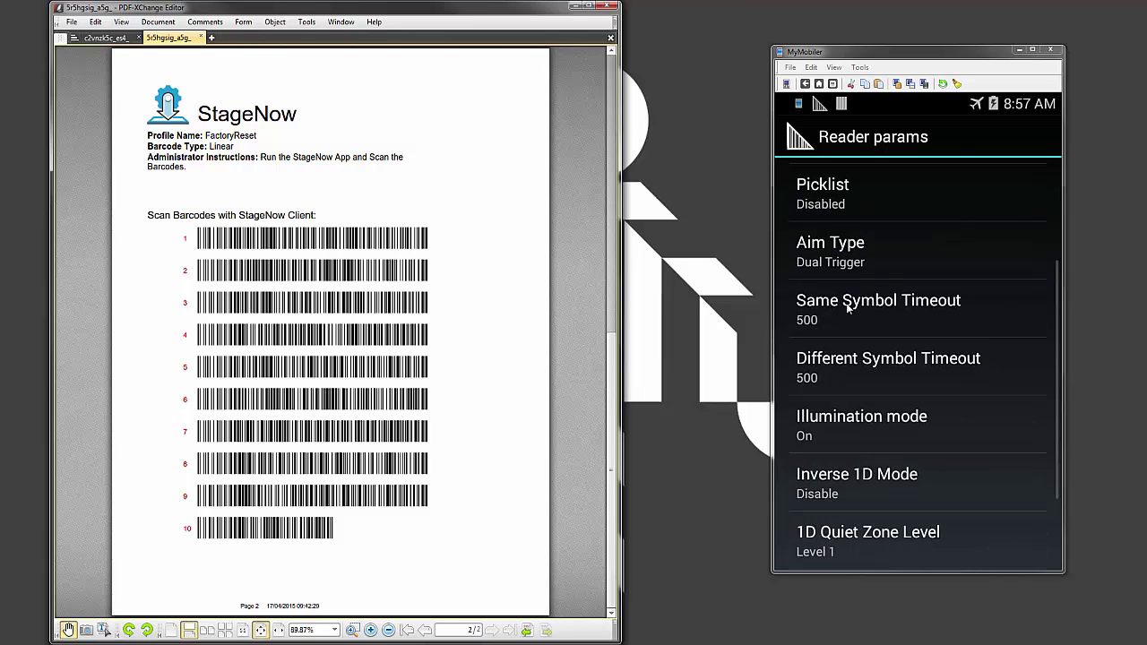
click(824, 420)
click(833, 329)
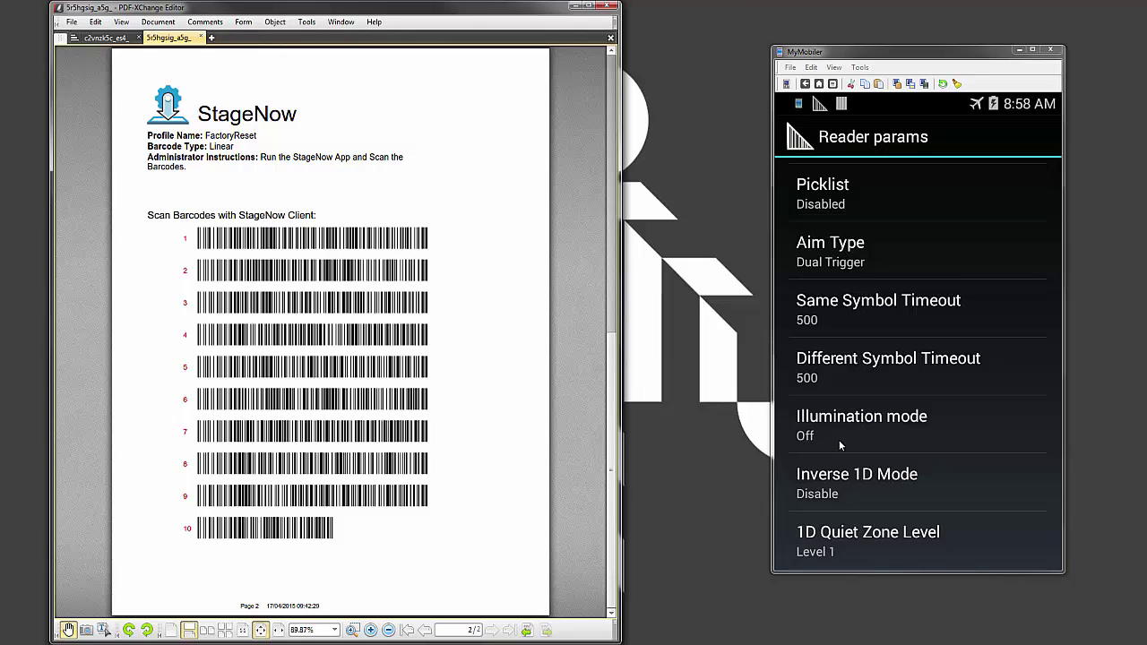
key(Escape)
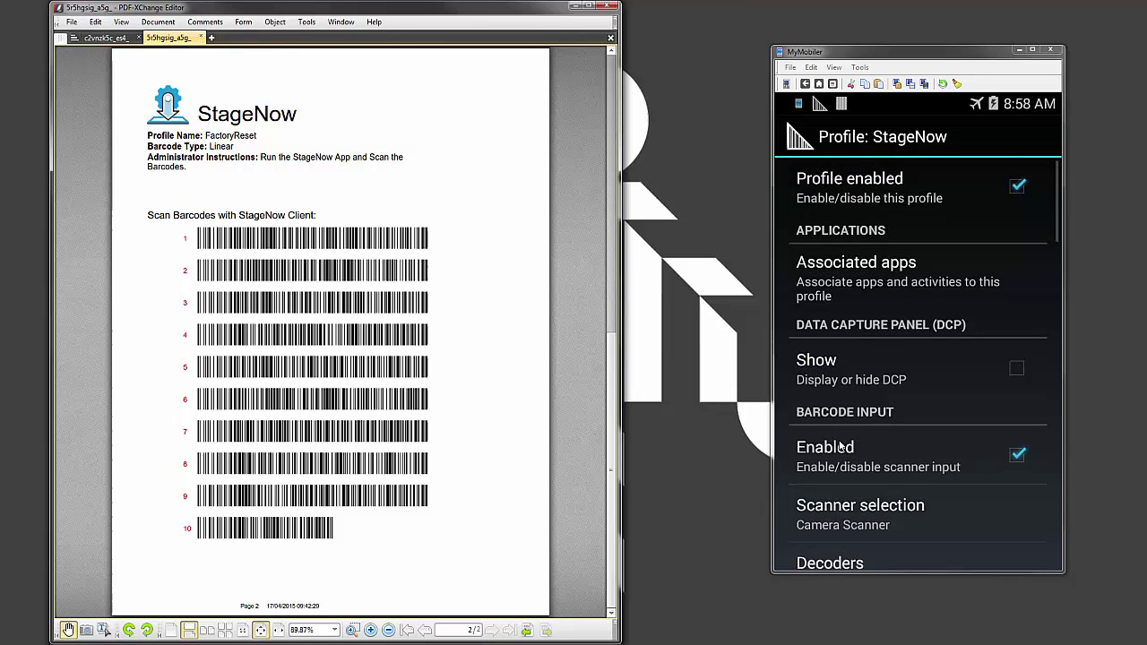
key(Escape)
key(Escape)
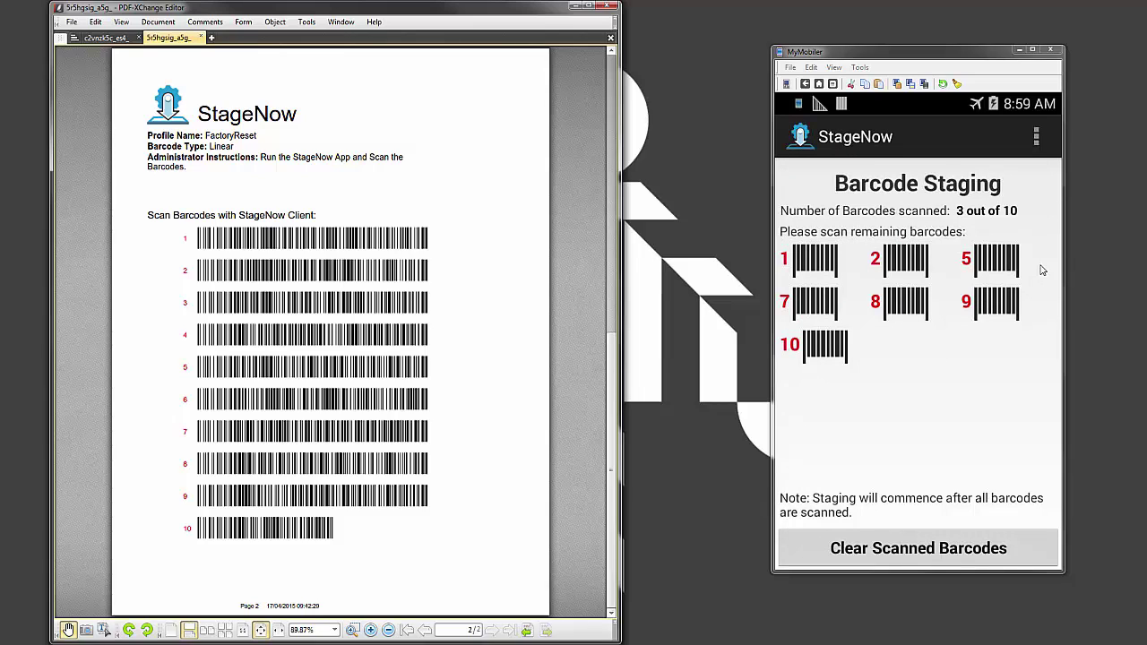
- Clear the scanned barcodes on the device's Barcode Staging screen
click(915, 546)
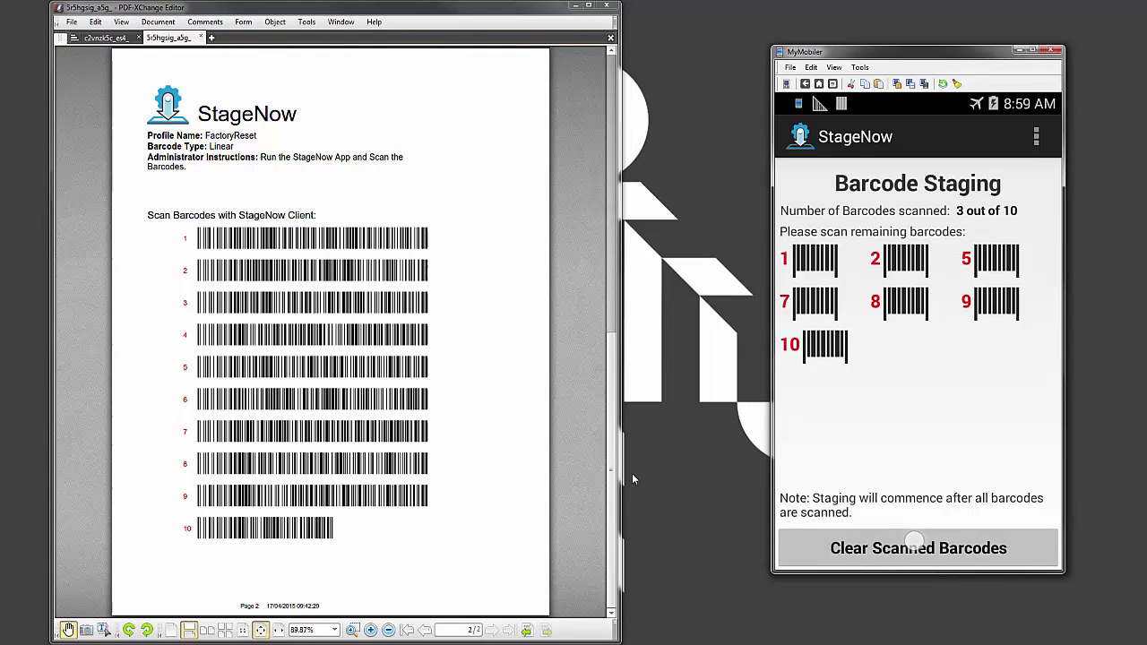
- Scroll the barcode PDF back up to the PDF417 page
drag(612, 364, 580, 65)
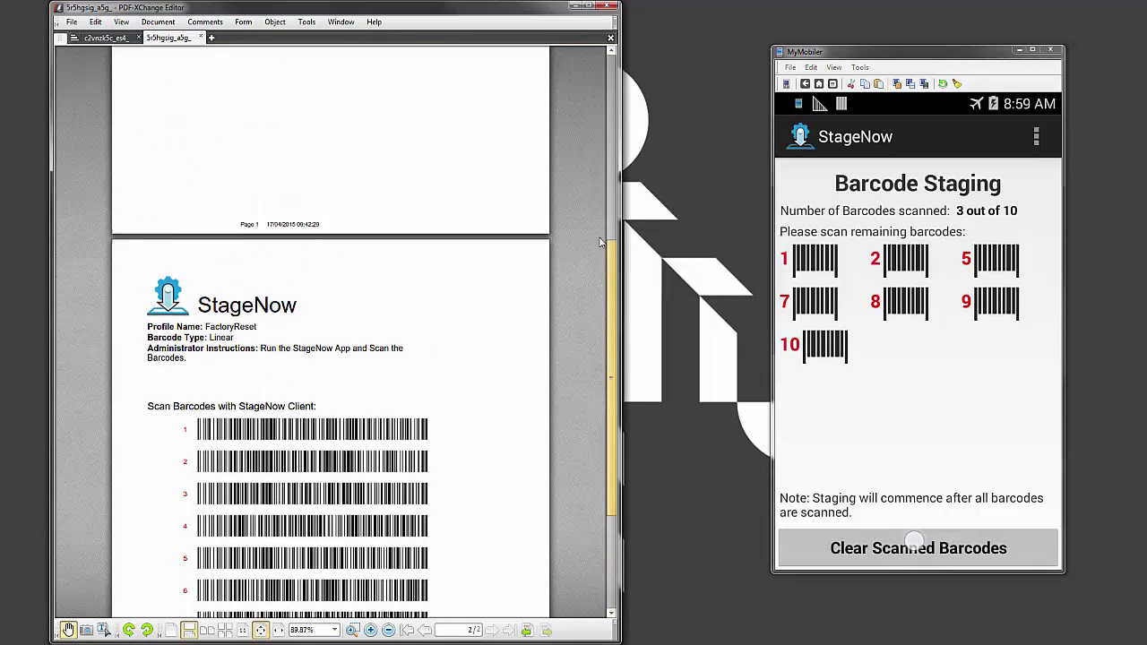